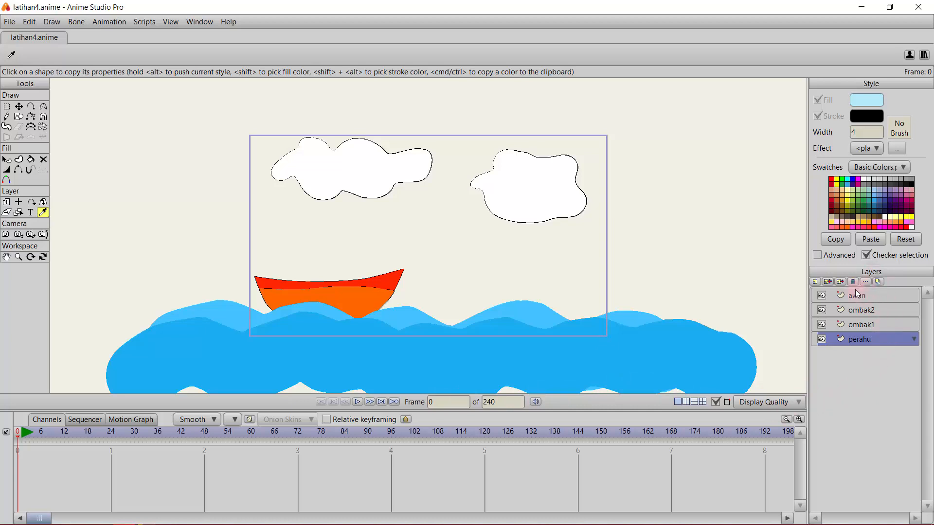
Step: Add a new vector layer and name it langit
left_click(816, 282)
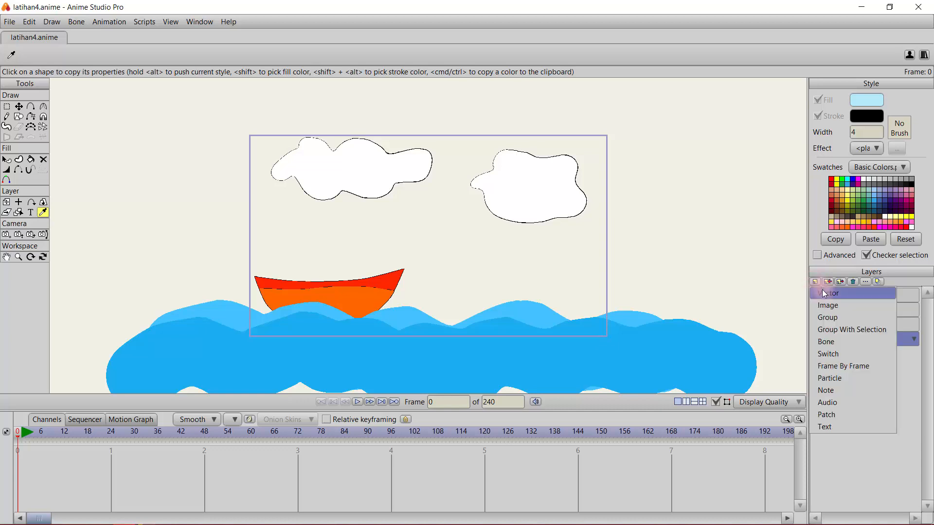
left_click(860, 294)
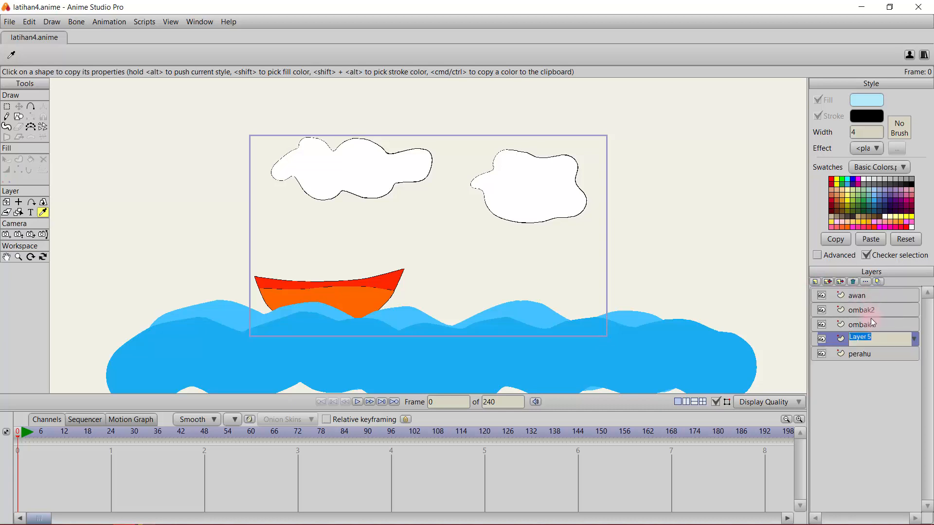
type("langit")
key("Return")
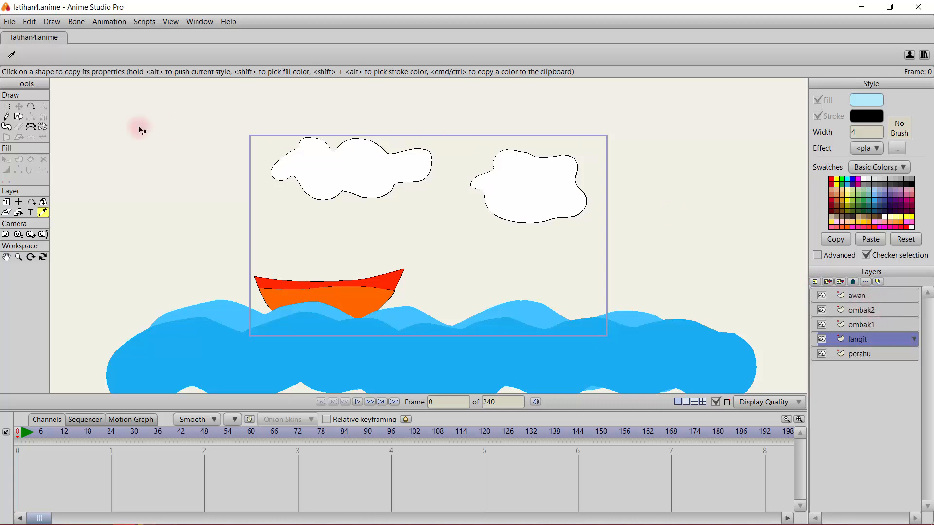
Step: Draw a light blue rectangle extending beyond the whole camera frame, and place the langit layer beneath the perahu layer
left_click(19, 117)
left_click(125, 53)
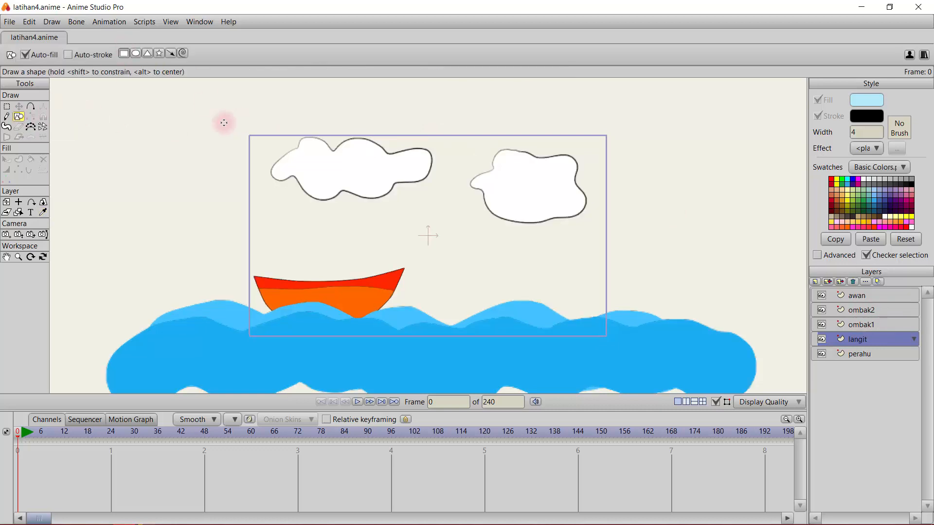
left_click_drag(222, 123, 634, 357)
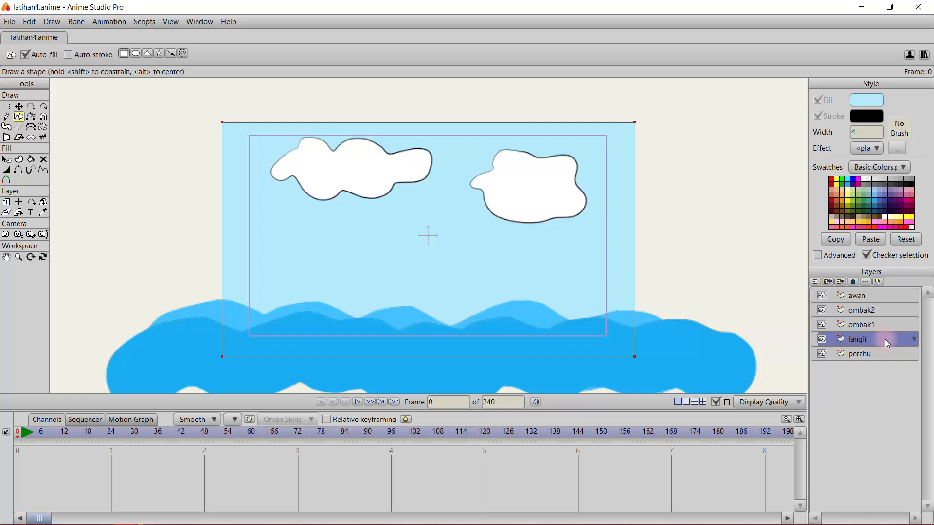
left_click_drag(886, 342, 886, 358)
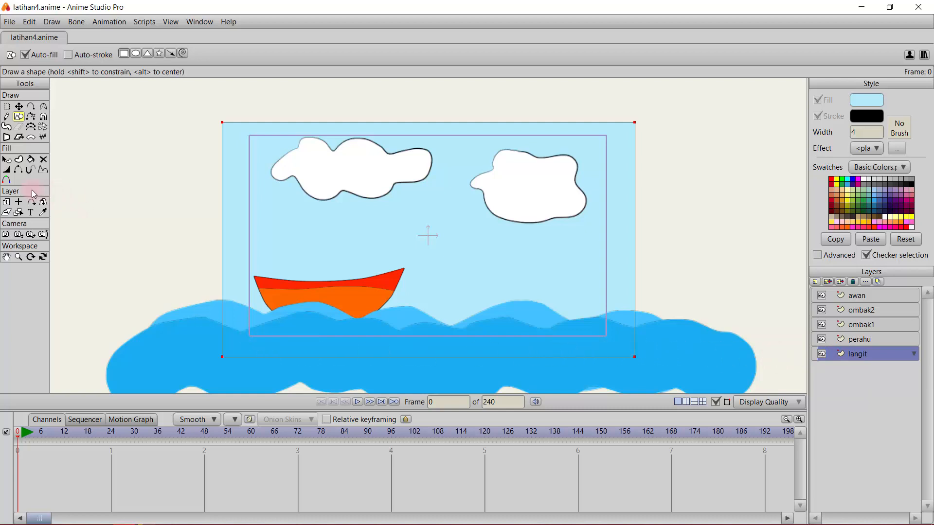
Step: With Transform Layer, scale the langit layer to about 1.19, rotate it about -20.5 degrees and shift it sideways
left_click(7, 203)
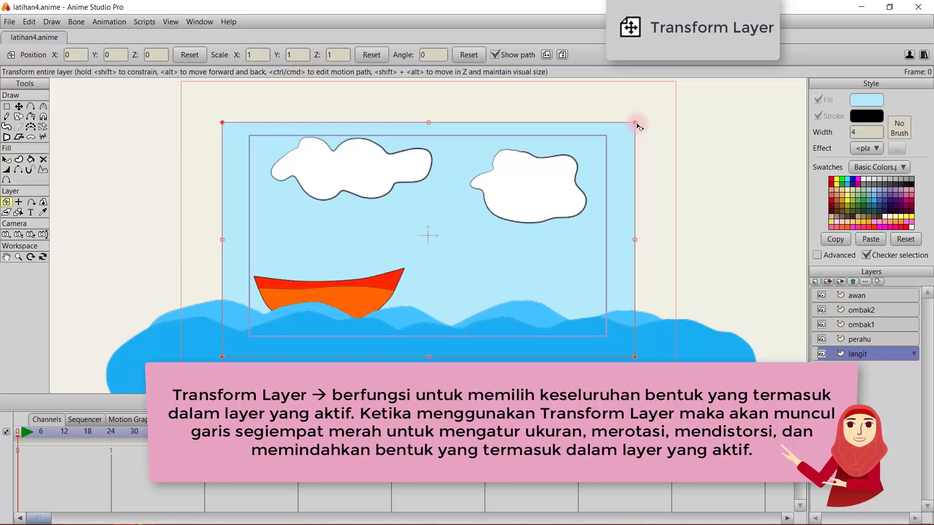
left_click_drag(637, 126, 612, 156)
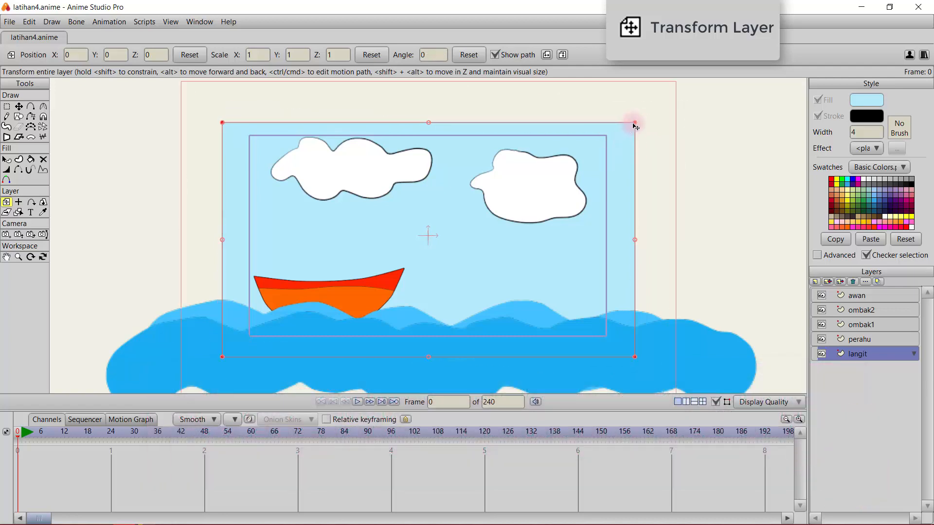
left_click_drag(635, 125, 608, 163)
left_click_drag(683, 133, 711, 198)
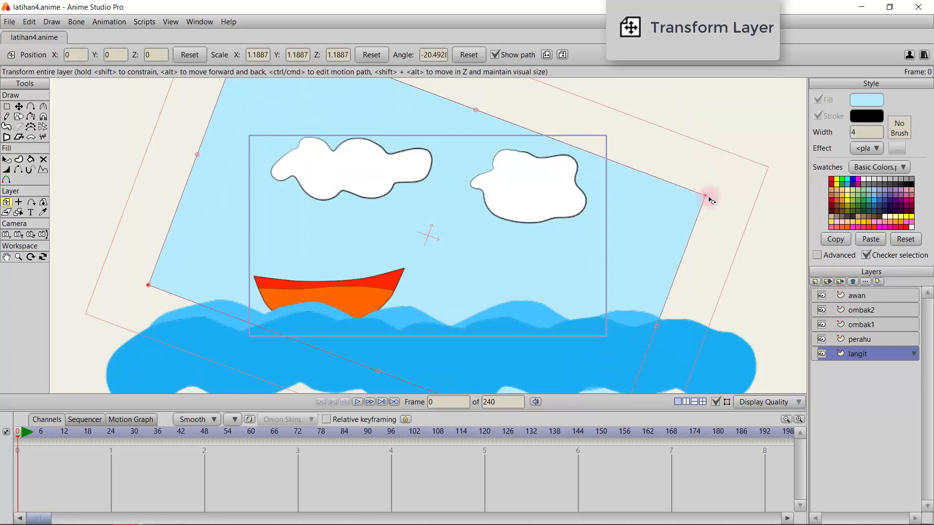
left_click_drag(503, 249, 448, 265)
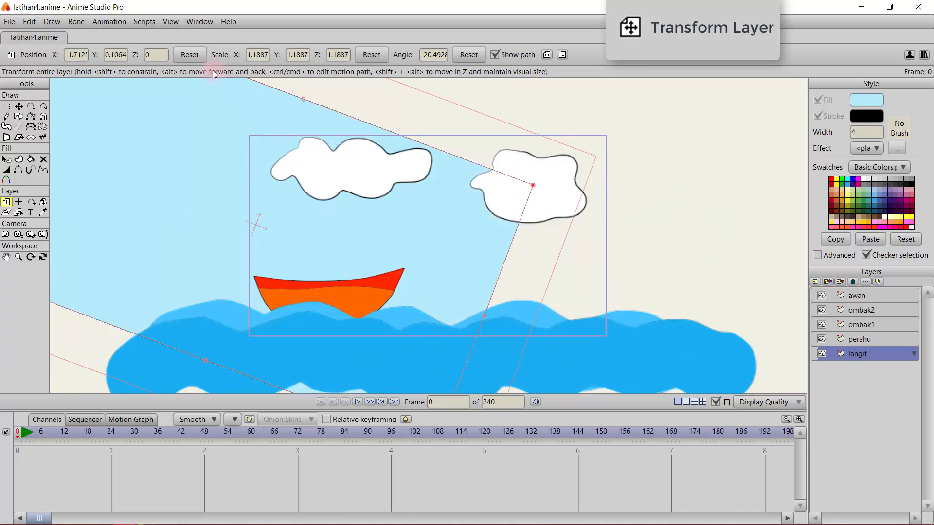
Step: Reset the position, scale and angle of the langit layer
left_click(189, 55)
left_click(371, 55)
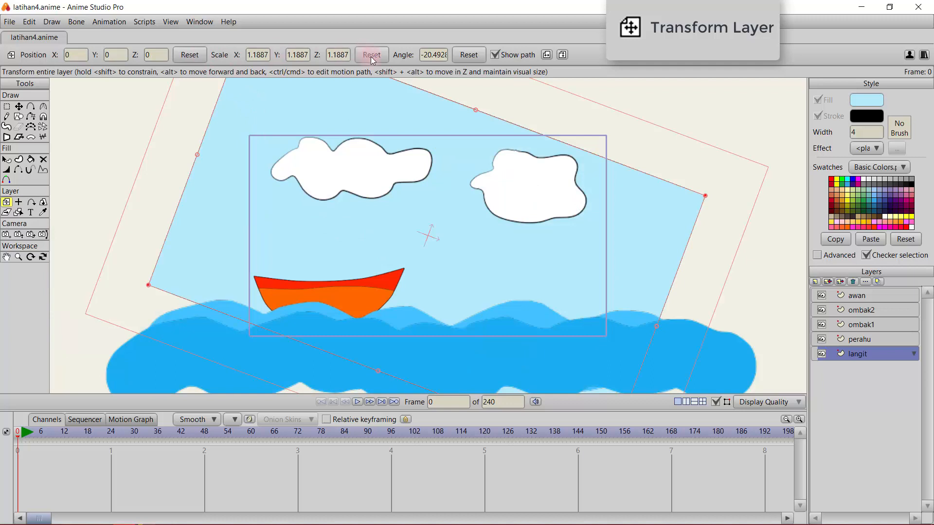
left_click(475, 57)
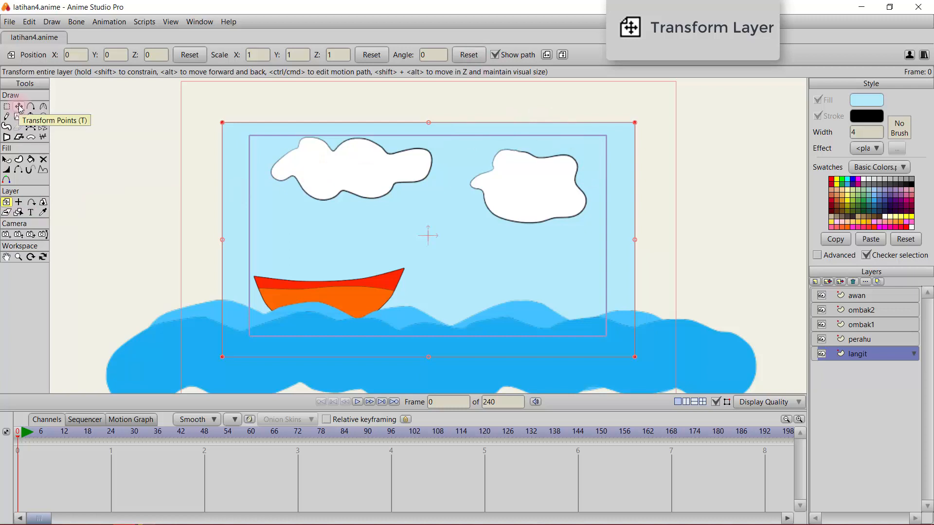
Step: Draw a small circle on the orange part of the boat's hull in the perahu layer
left_click(878, 343)
scroll(354, 307, "up", 5)
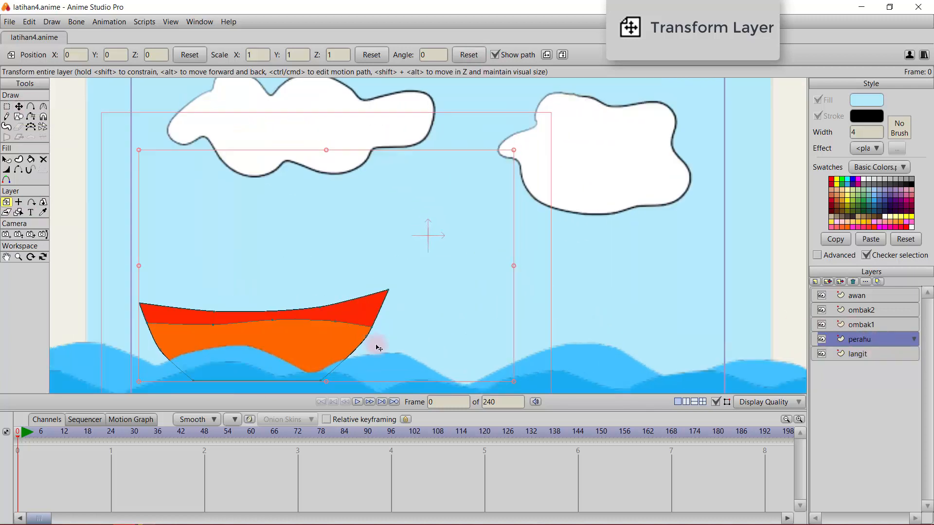
left_click_drag(283, 348, 287, 258)
left_click(18, 116)
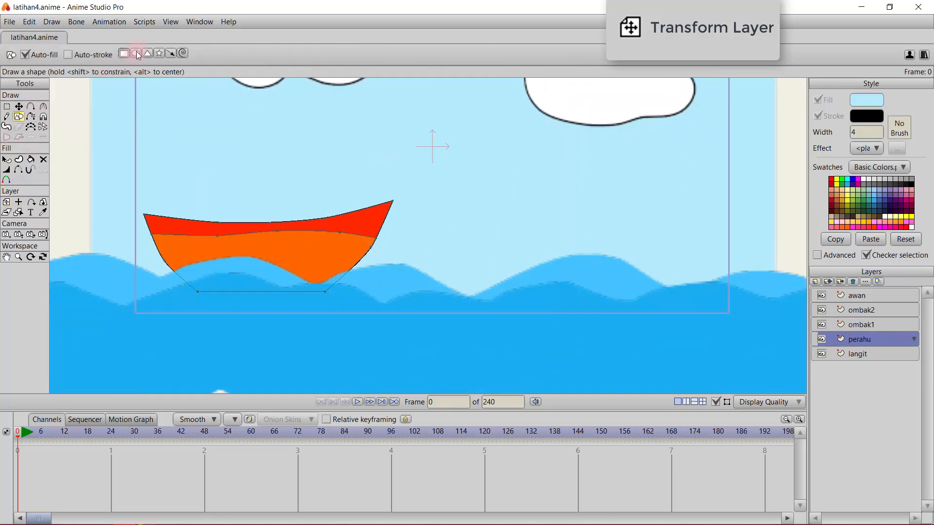
left_click(137, 55)
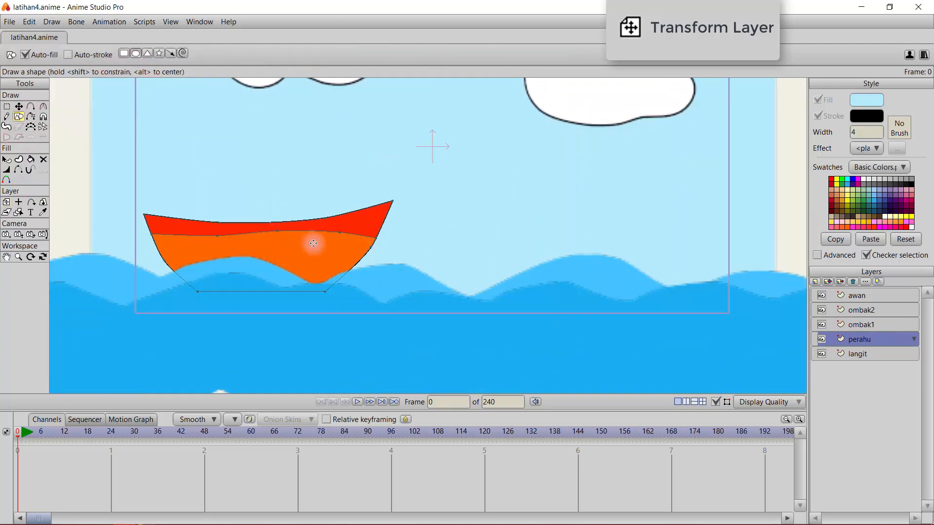
left_click_drag(310, 240, 339, 270)
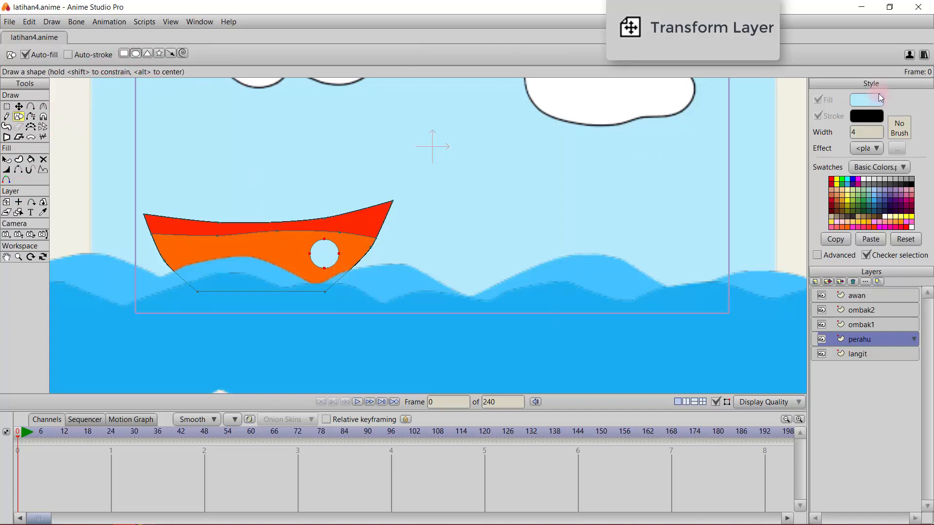
Step: Fill the circle on the hull with yellow, colour EDFA1F
left_click(879, 97)
left_click(508, 167)
left_click(546, 306)
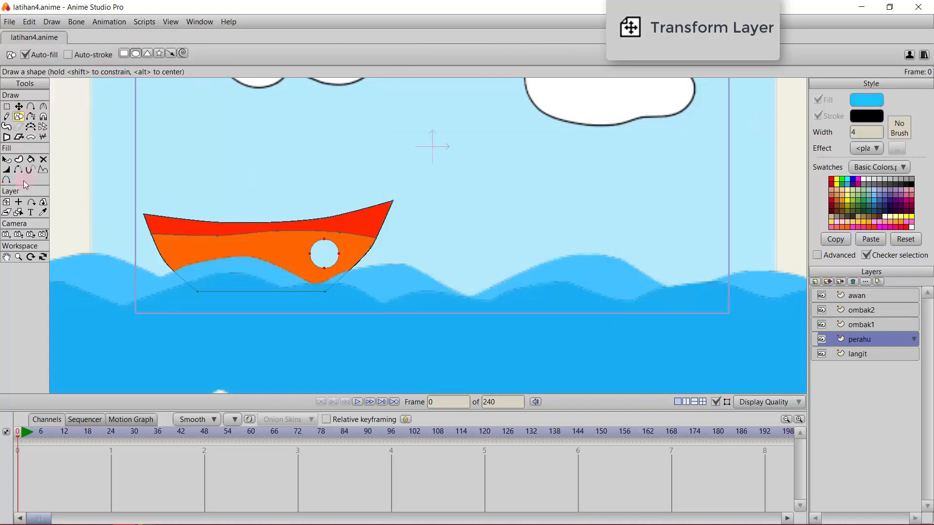
left_click(31, 159)
left_click(323, 253)
left_click(19, 106)
left_click(867, 99)
left_click(523, 263)
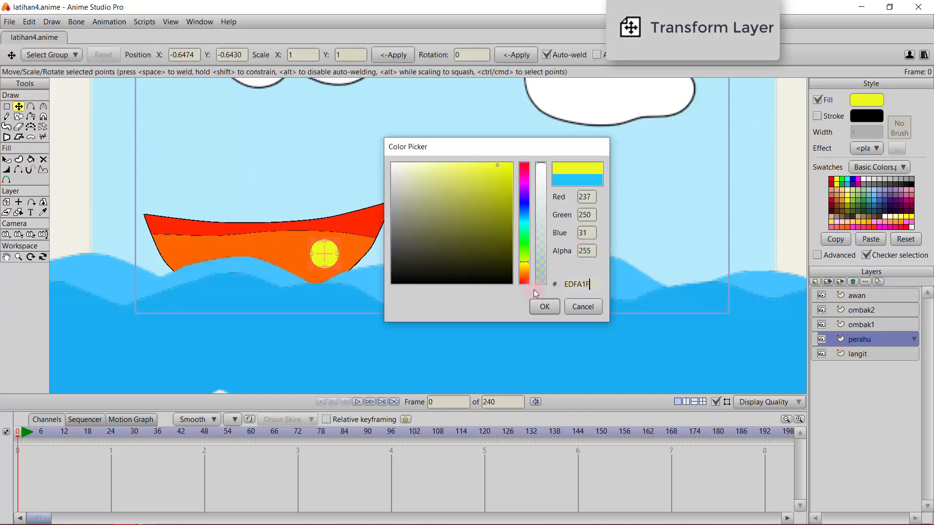
left_click(545, 305)
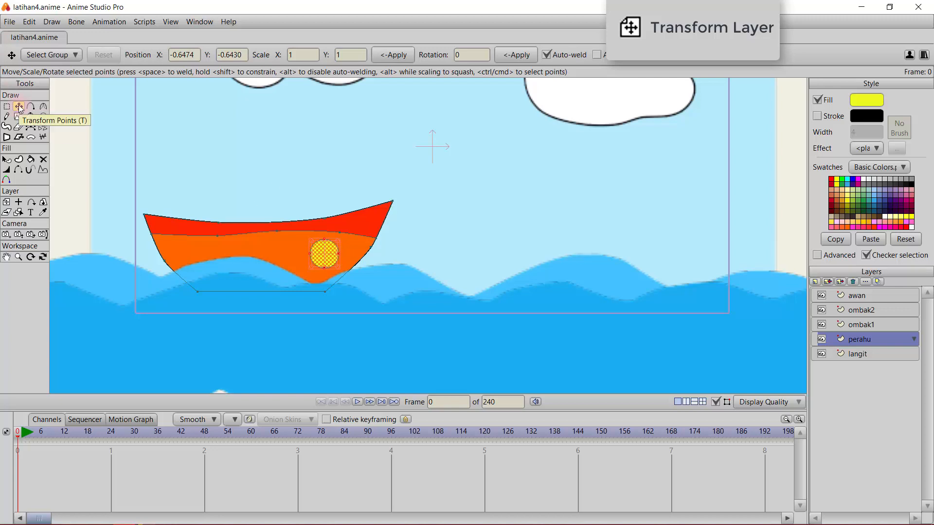
Step: Use Transform Points to reposition the yellow circle at about X -0.62, Y -0.63, undoing a trial move of the red hull section
mouse_move(330, 257)
left_mouse_down()
mouse_move(339, 255)
mouse_move(325, 259)
left_mouse_up()
left_click(372, 228)
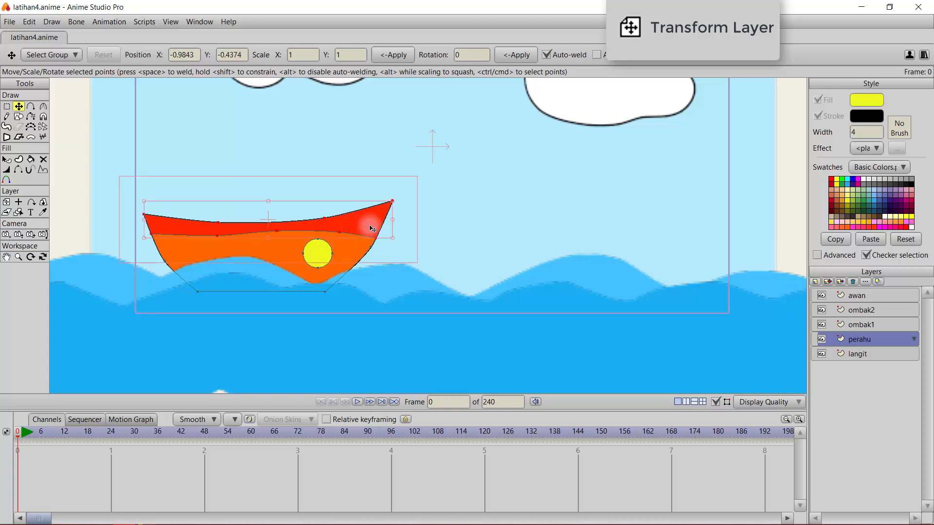
left_click_drag(369, 226, 405, 203)
key("ctrl+z")
left_click(324, 254)
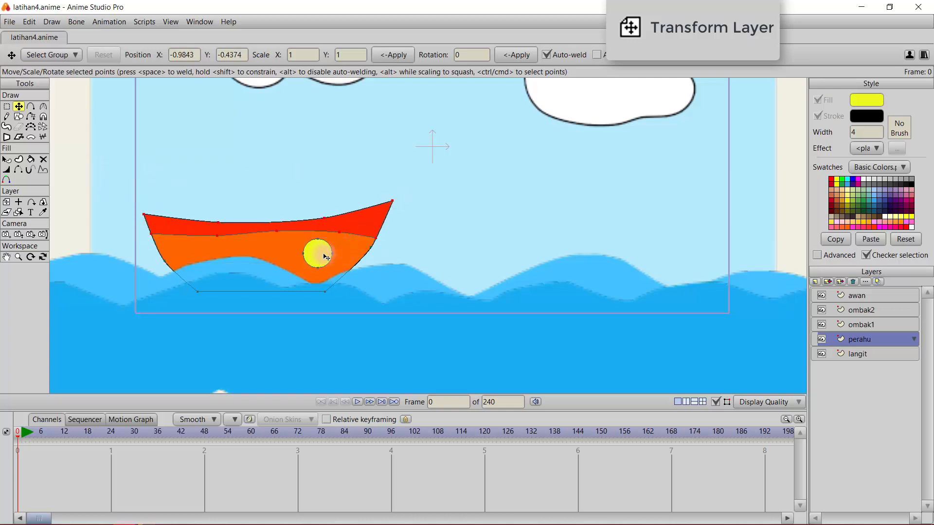
mouse_move(326, 257)
left_mouse_down()
mouse_move(345, 258)
mouse_move(337, 259)
left_mouse_up()
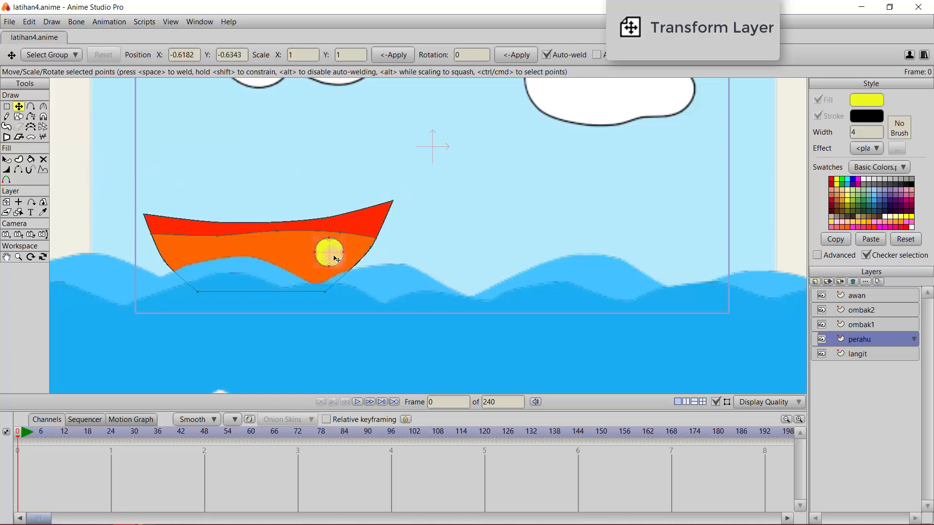
Step: Move the whole perahu layer with Transform Layer, and reset its position
left_click(6, 201)
mouse_move(374, 249)
left_mouse_down()
mouse_move(549, 224)
mouse_move(419, 211)
mouse_move(357, 253)
mouse_move(428, 236)
mouse_move(467, 243)
mouse_move(438, 208)
left_mouse_up()
left_click(189, 57)
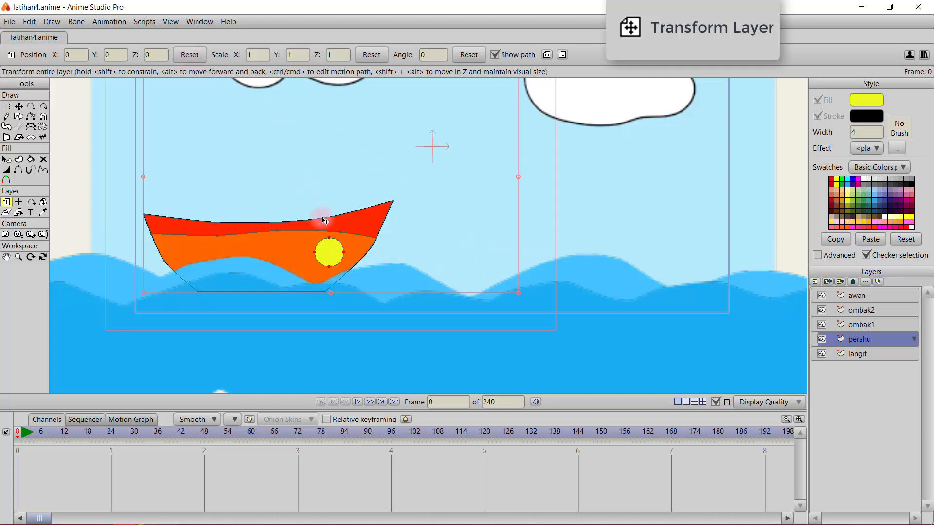
Step: Rotate the perahu layer about -54.5 degrees around its default origin with Transform Layer, and reset its angle
scroll(324, 221, "down", 5)
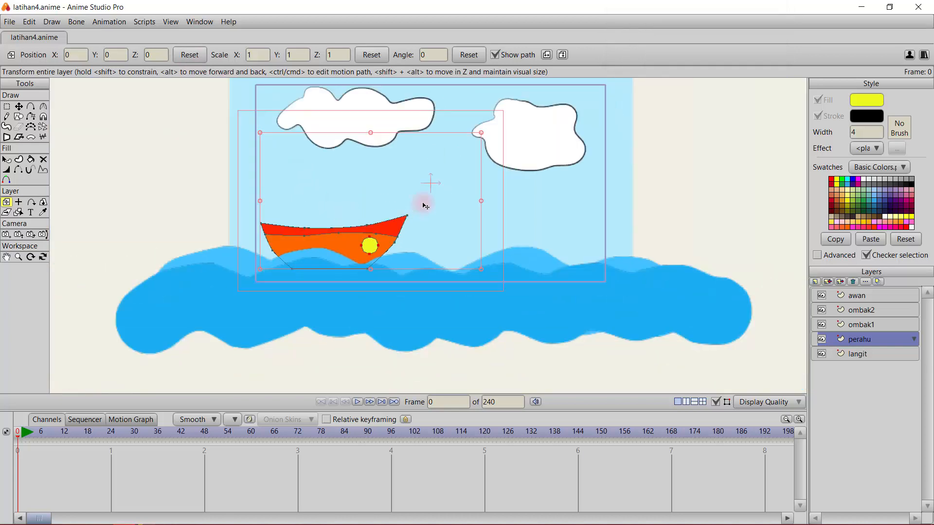
left_click_drag(423, 206, 346, 232)
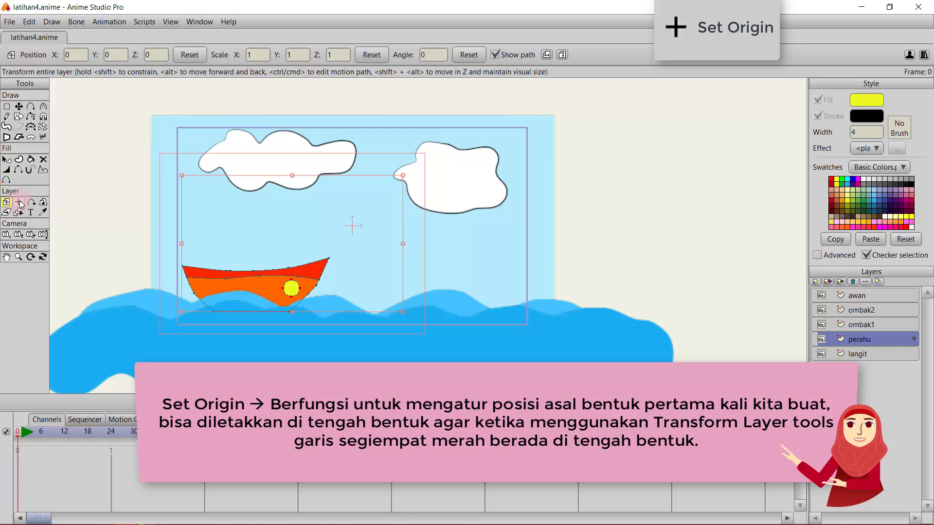
left_click(19, 203)
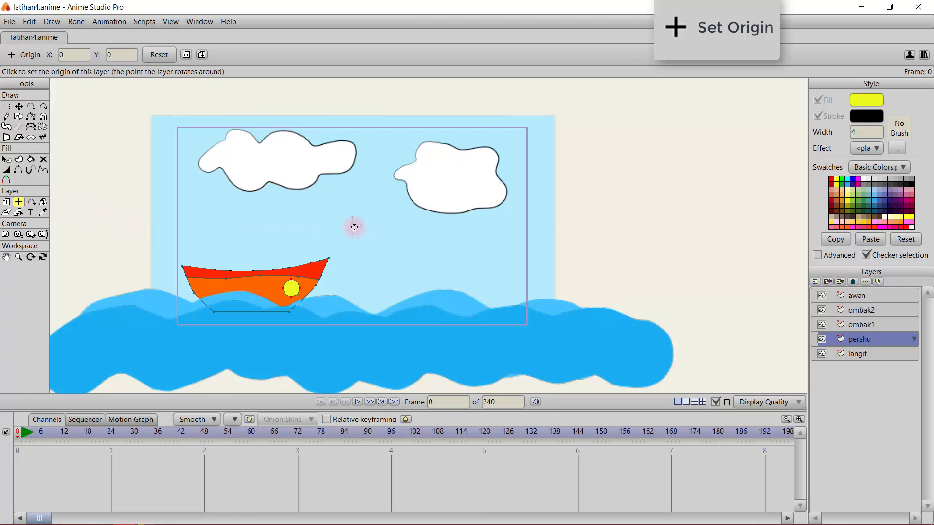
left_click(6, 203)
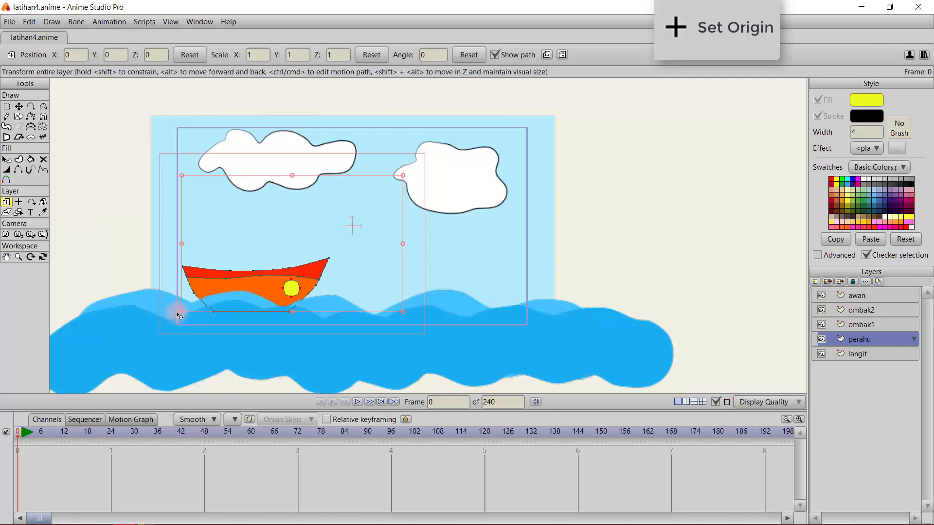
left_click_drag(178, 313, 180, 131)
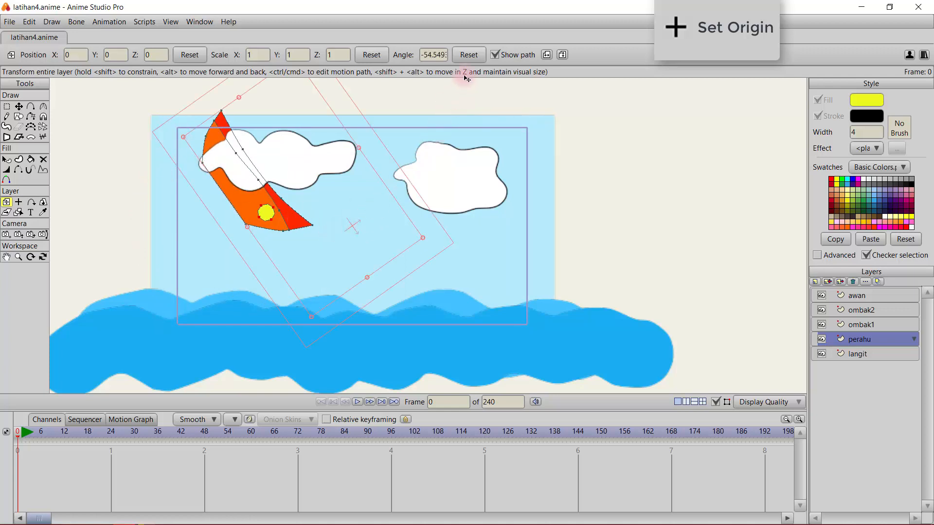
left_click(473, 56)
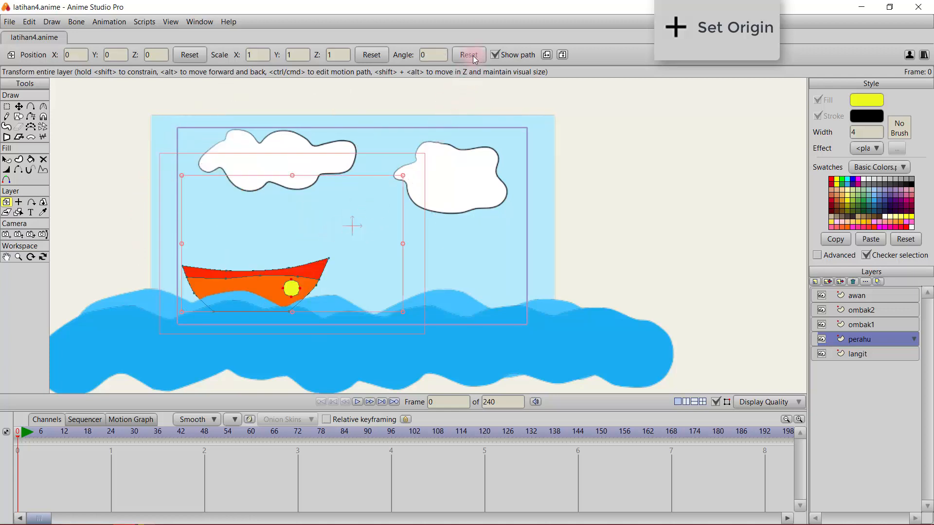
Step: Set the perahu layer's origin at the middle of the boat, about X -1.05, Y -0.62
left_click(19, 203)
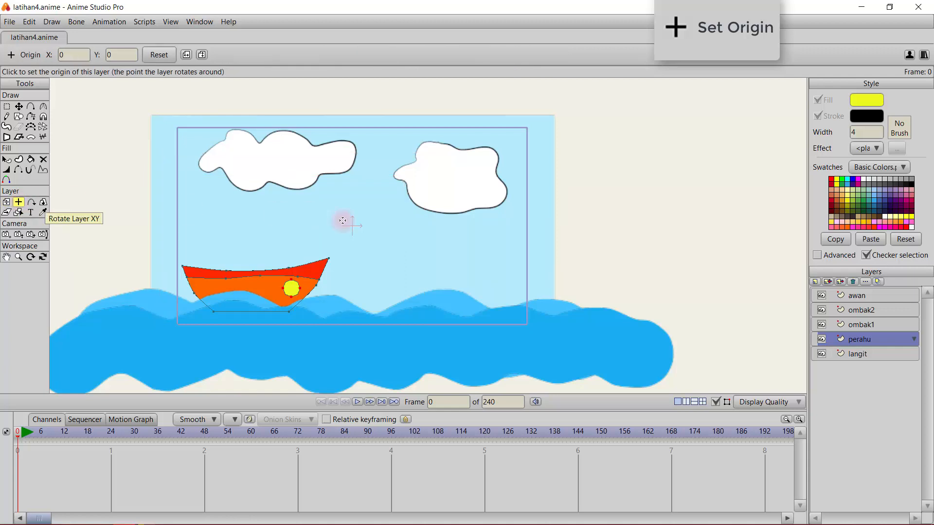
left_click(249, 285)
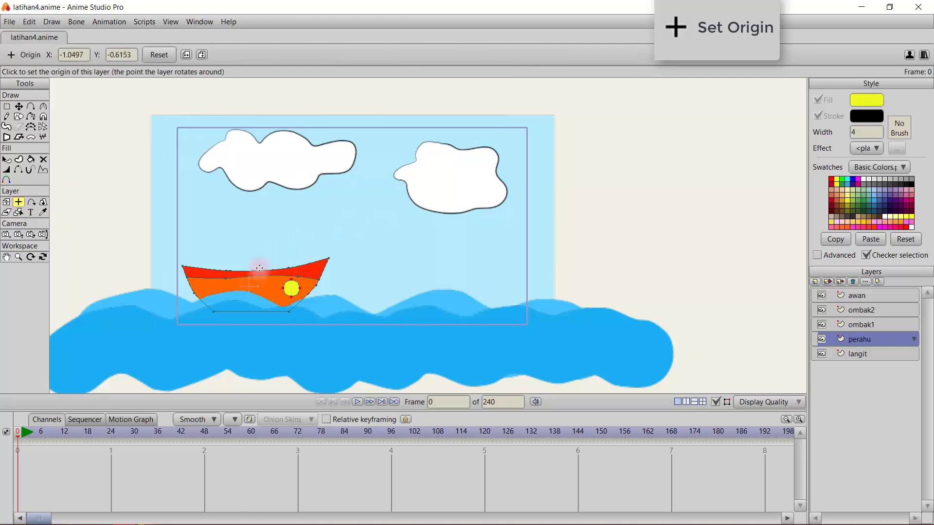
Step: Rotate the boat about 45.5 degrees around its new origin with Transform Layer, and reset its angle
left_click(8, 204)
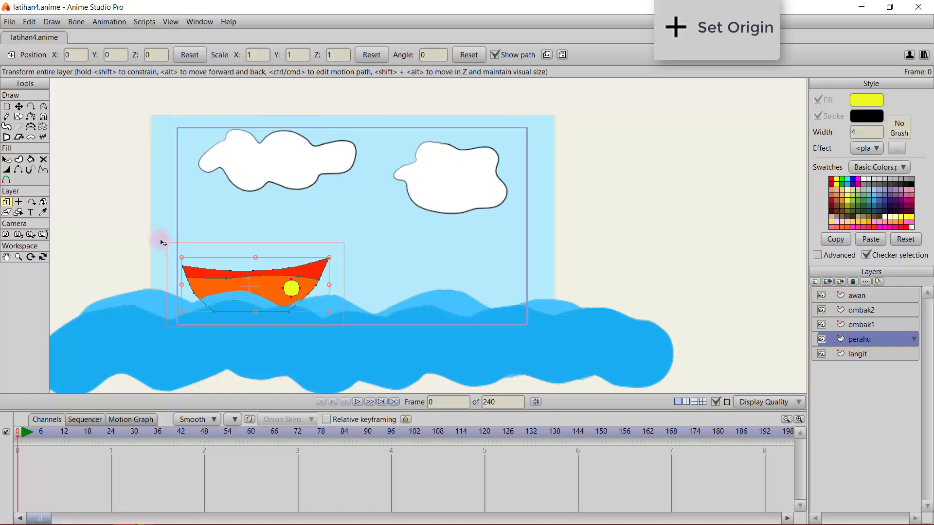
left_click_drag(176, 296, 232, 339)
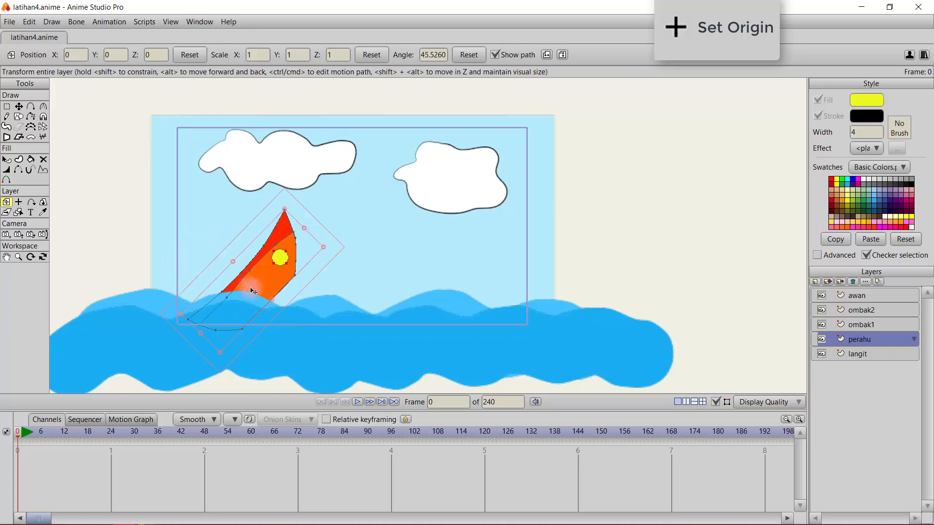
left_click(469, 55)
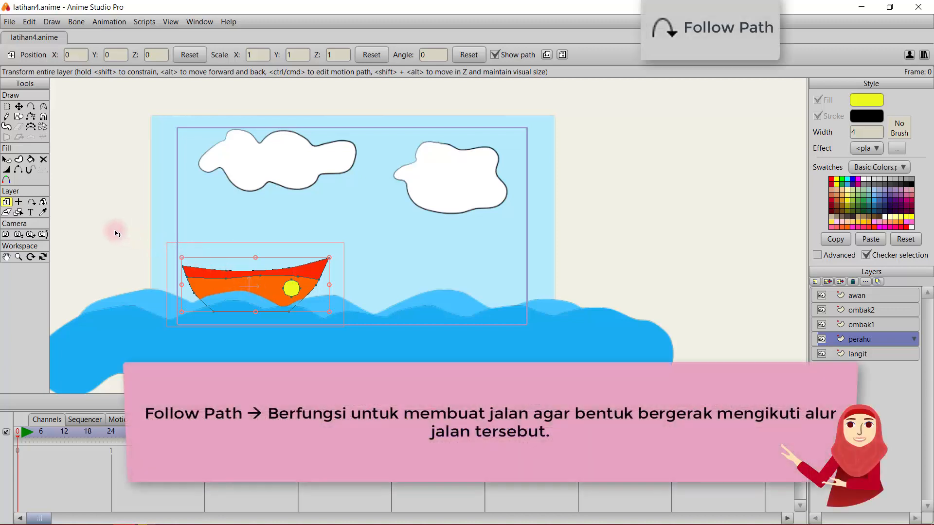
Step: Add a vector layer above perahu and name it jalur-perahu
left_click(31, 204)
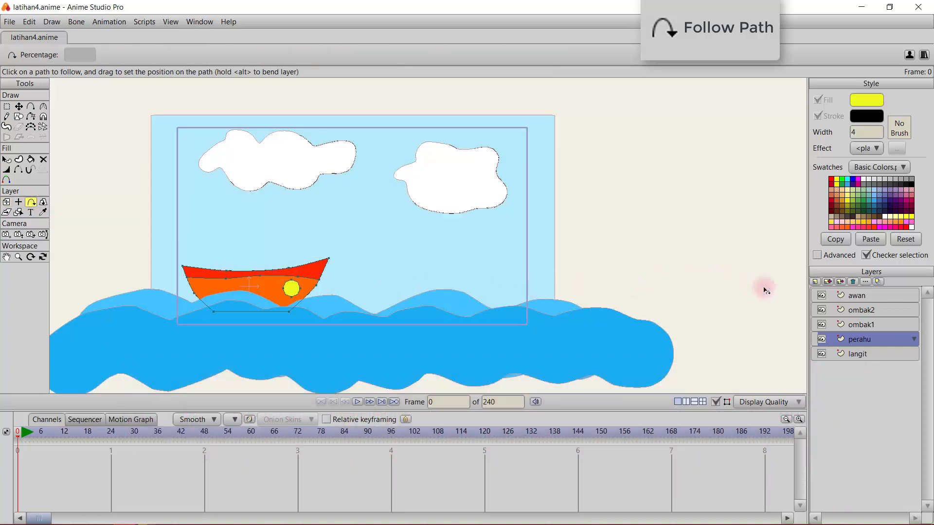
left_click(816, 283)
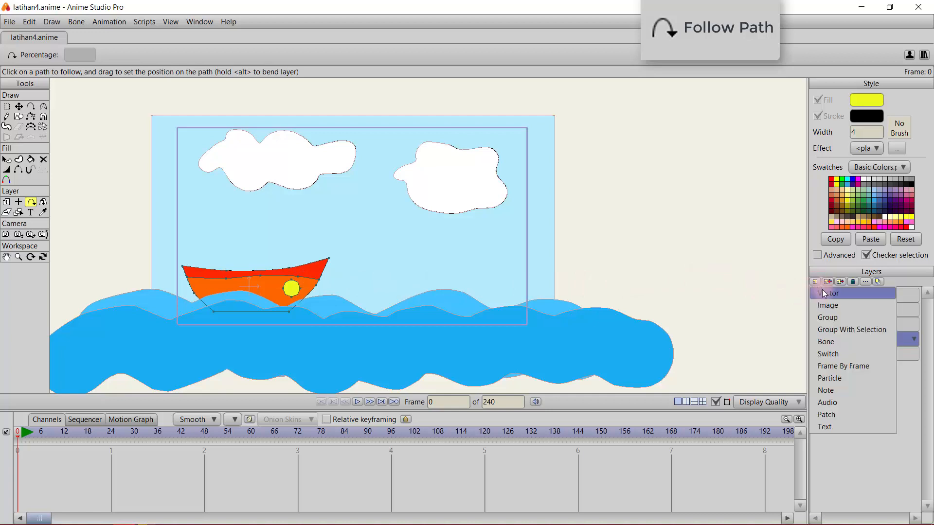
left_click(852, 293)
type("j")
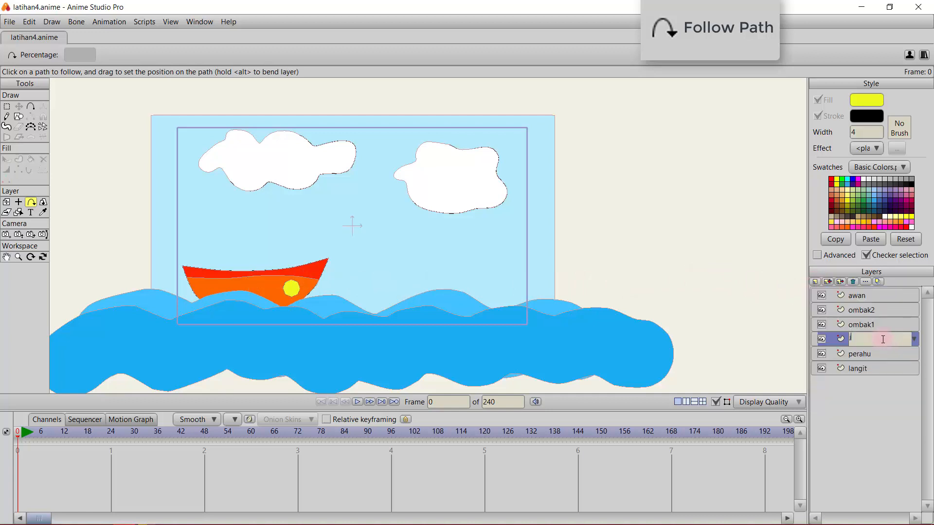
type("alur-perahu")
key("Return")
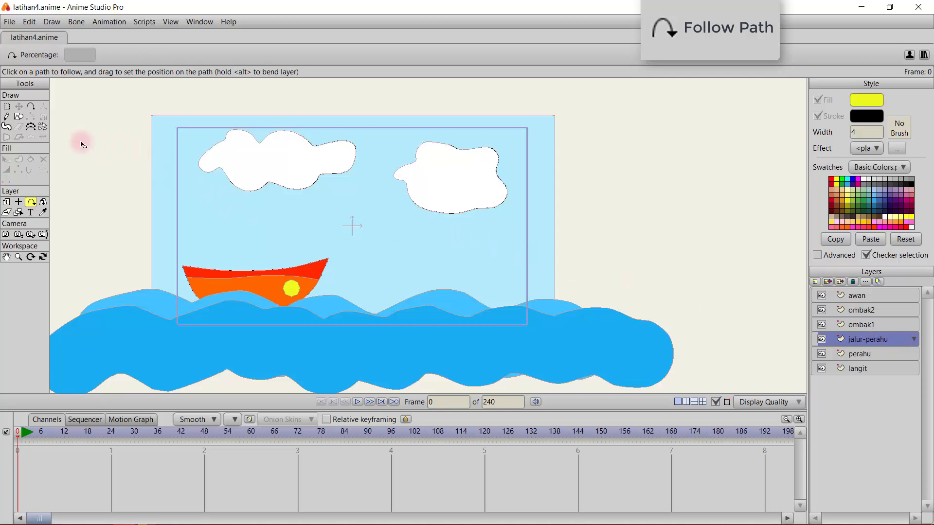
Step: With Auto-stroke on, draw a ten-point wavy path in jalur-perahu along the waves, extending past both sides of the camera frame
left_click(31, 107)
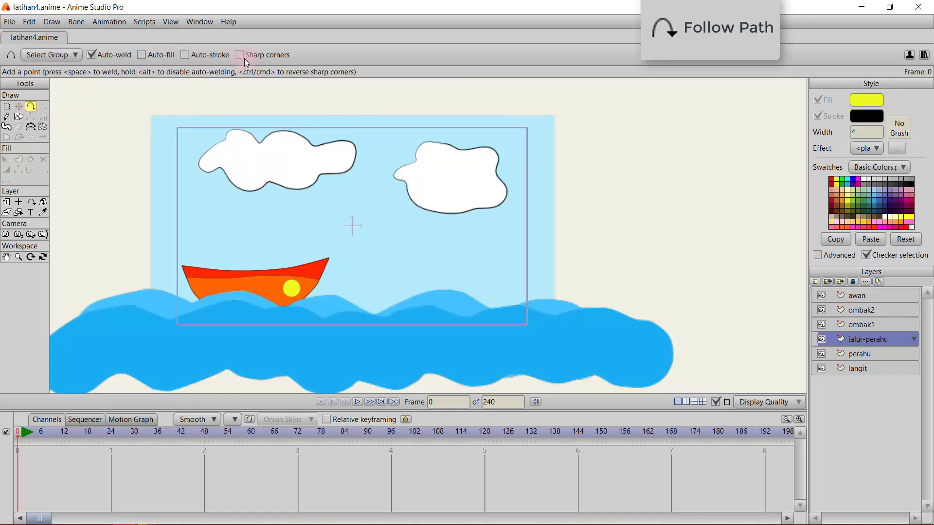
left_click(186, 55)
mouse_move(115, 298)
left_mouse_down()
mouse_move(167, 324)
mouse_move(235, 307)
mouse_move(234, 298)
left_mouse_up()
mouse_move(234, 297)
left_mouse_down()
mouse_move(265, 302)
mouse_move(295, 322)
mouse_move(349, 300)
mouse_move(401, 318)
mouse_move(448, 288)
mouse_move(504, 318)
mouse_move(554, 289)
mouse_move(603, 303)
left_mouse_up()
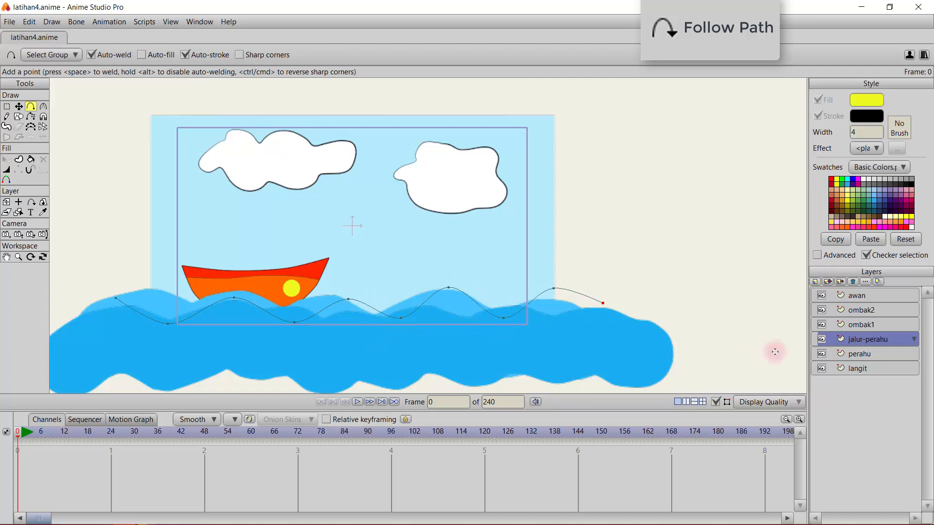
Step: Attach the perahu layer to the wavy line with Follow Path and set its percentage to 0
left_click(874, 354)
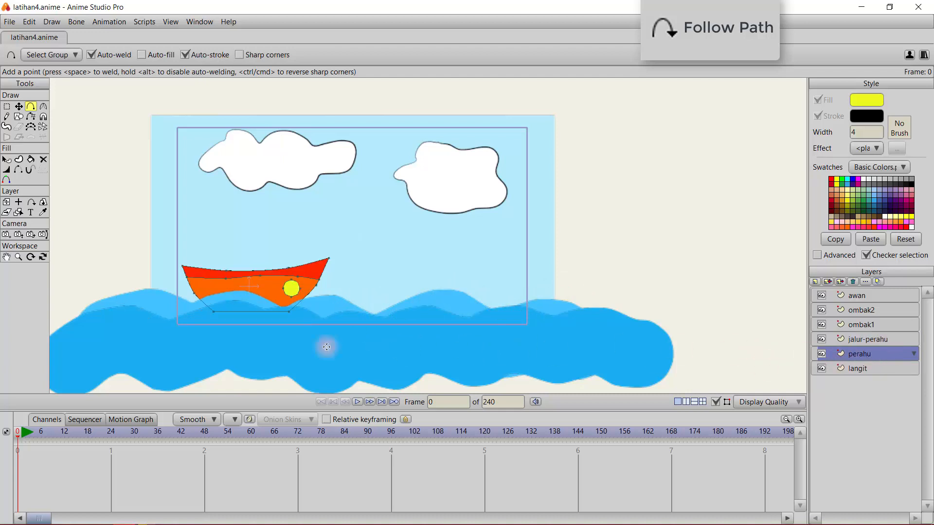
left_click(31, 202)
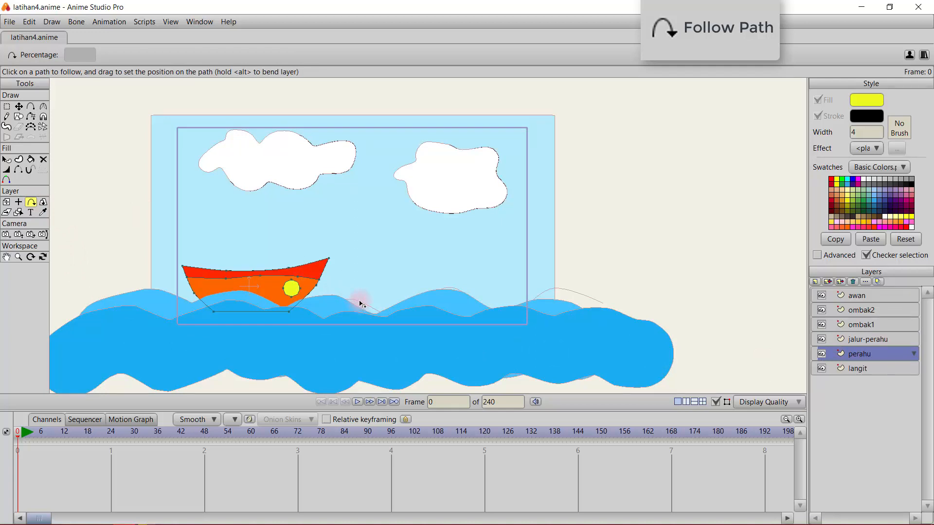
left_click(361, 305)
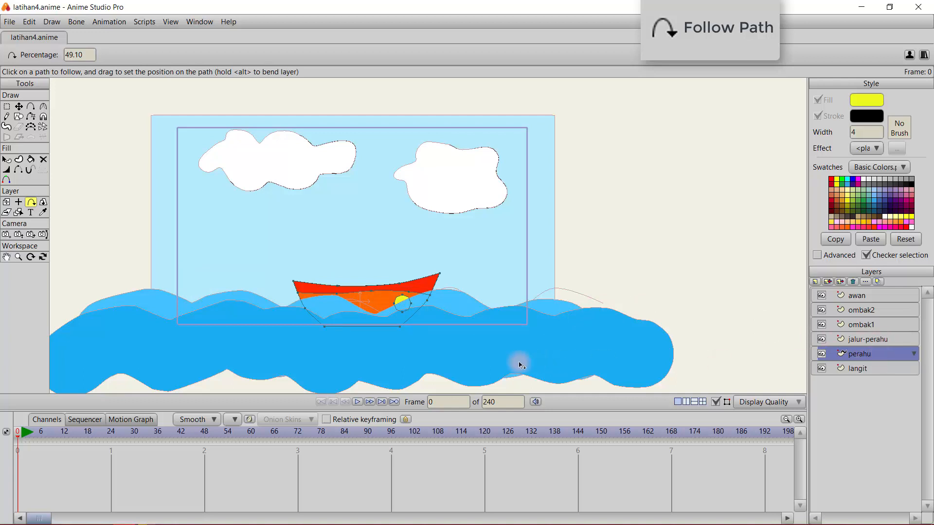
left_click_drag(90, 56, 23, 51)
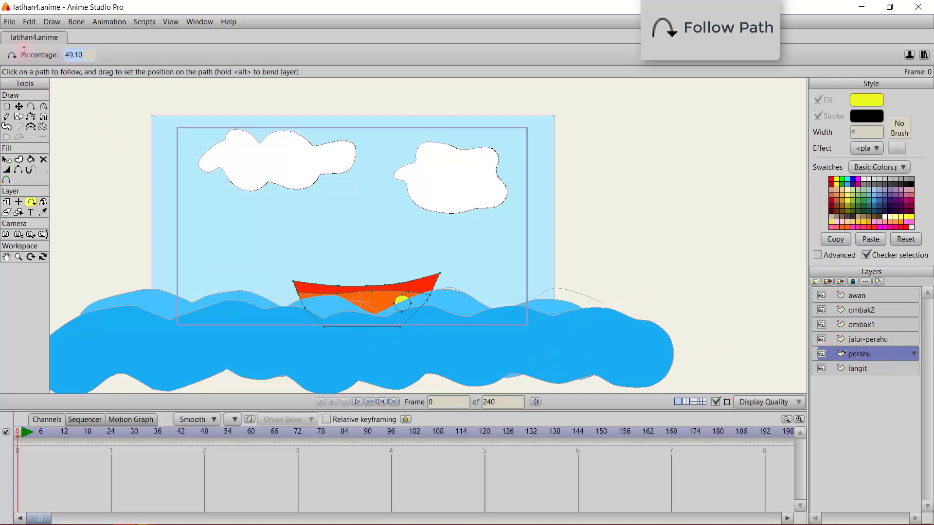
type("0")
key("Return")
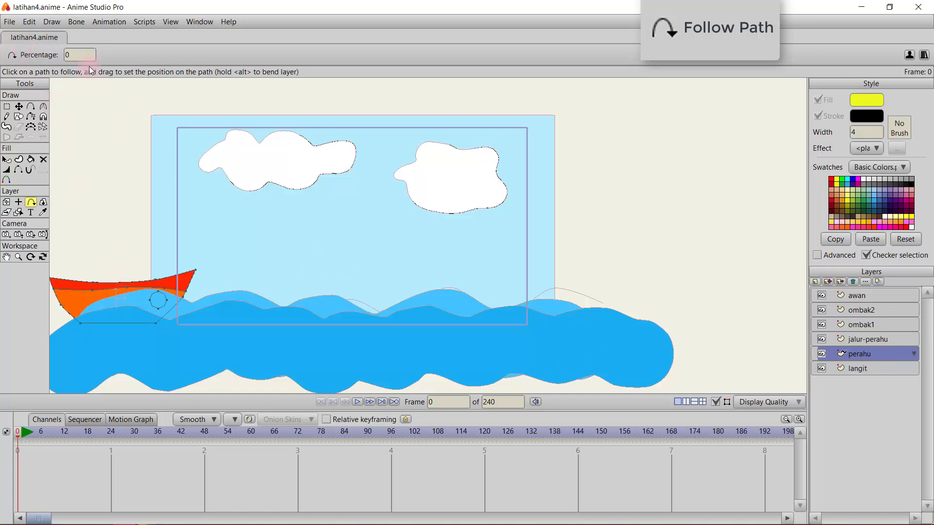
Step: Try the boat at 100 percent of the path, and return its Follow Path percentage to 0
left_click_drag(84, 55, 55, 51)
key("Return")
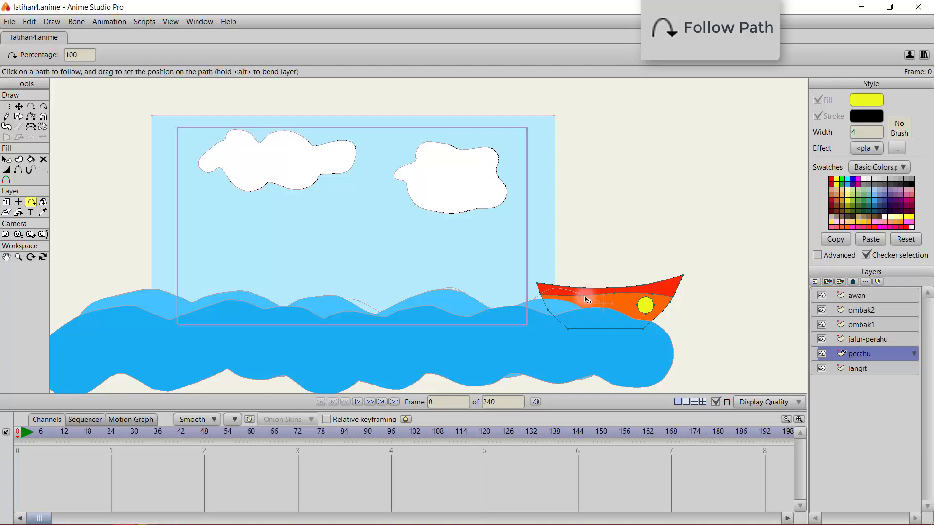
left_click(7, 203)
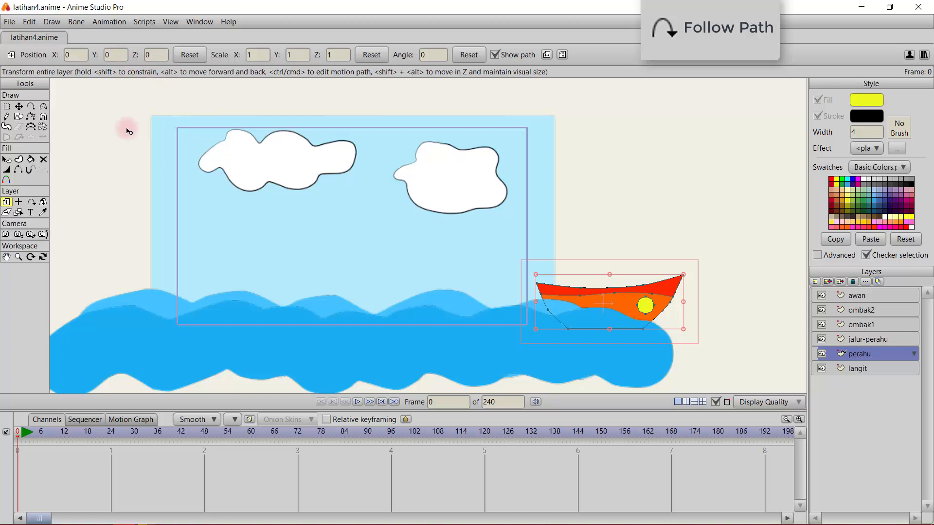
left_click(32, 204)
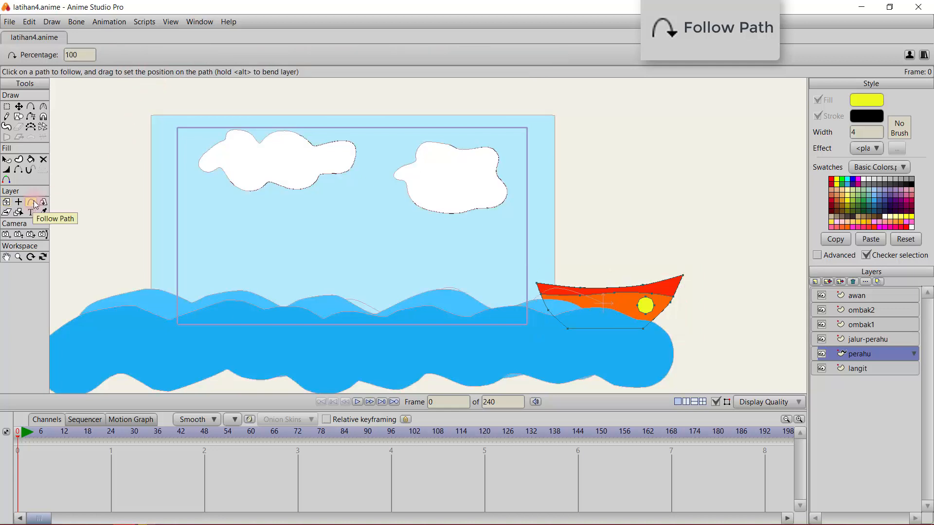
type("0")
key("Return")
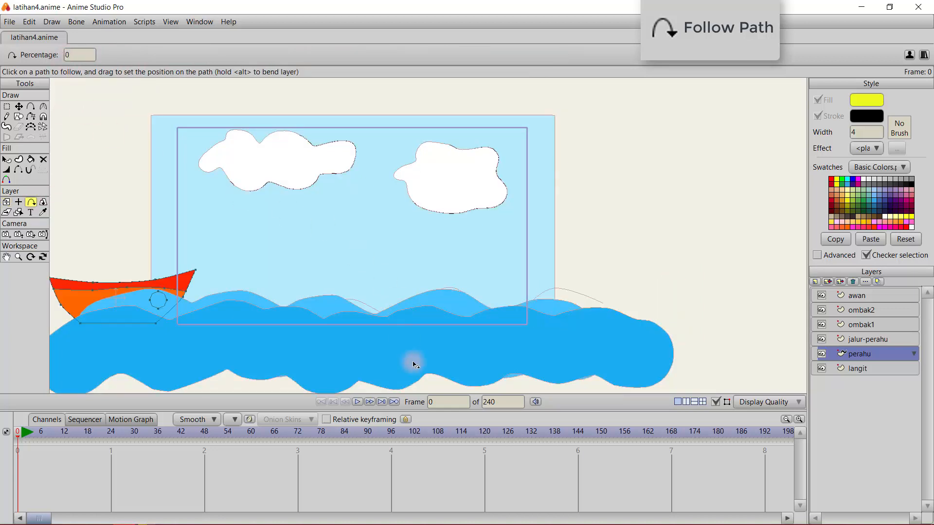
Step: Go to frame 100 and set the perahu layer's Follow Path percentage to 100
left_click(382, 403)
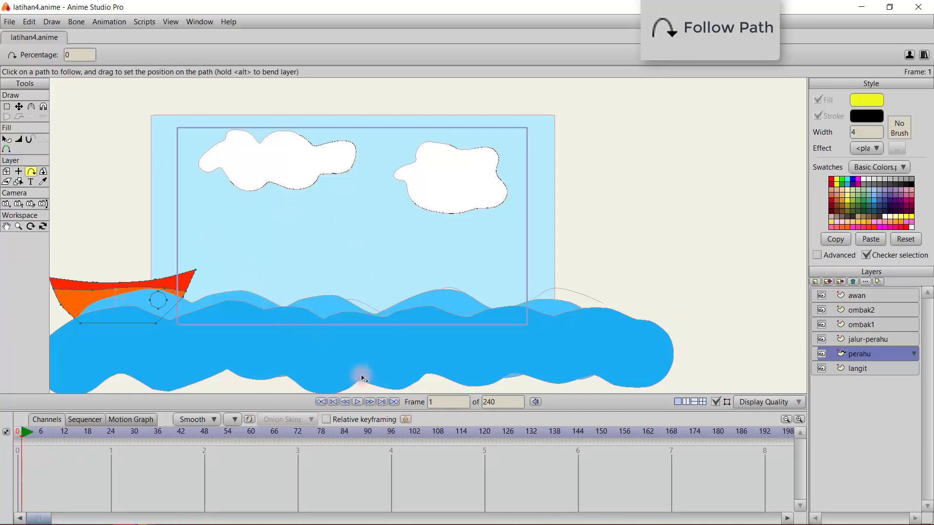
left_click(429, 404)
type("100")
key("Return")
left_click(63, 56)
type("100")
key("Return")
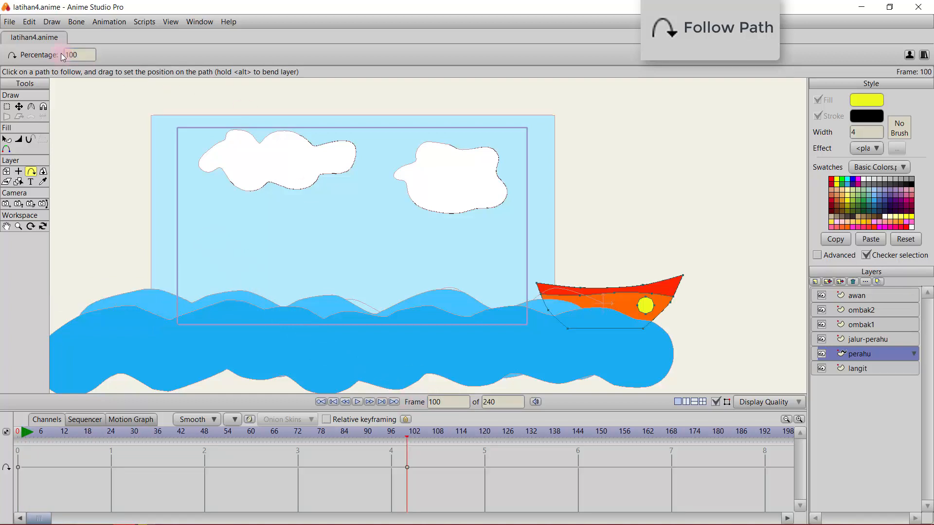
Step: Play the animation from frame 0 to check the boat travelling along the path, and stop it
left_click_drag(407, 435, 17, 436)
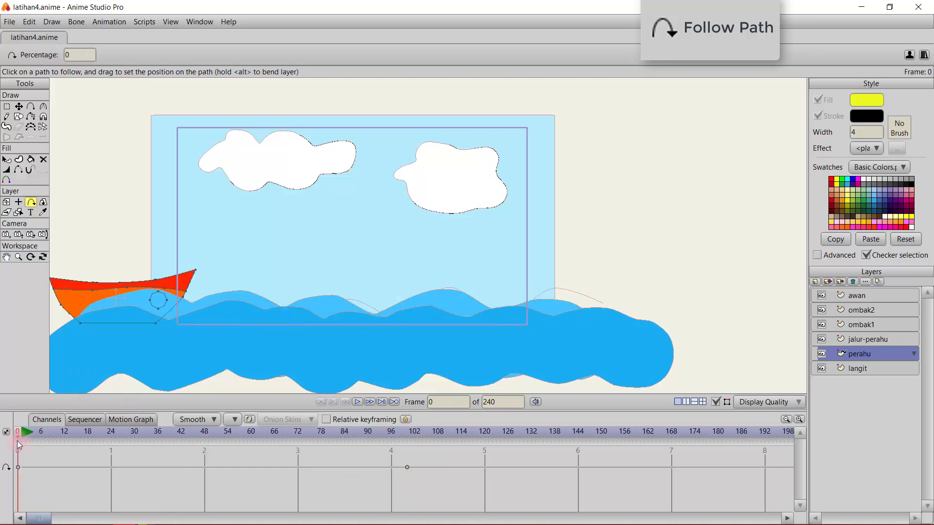
left_click(359, 402)
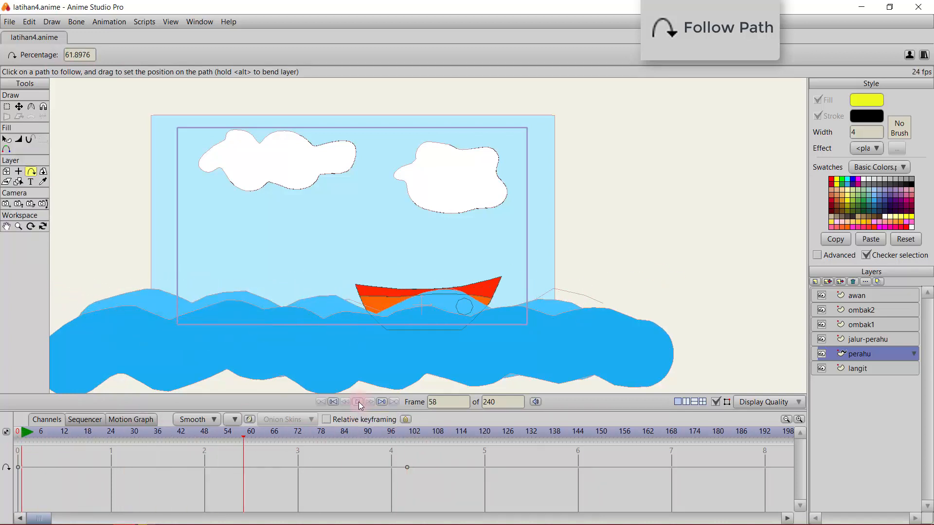
left_click(358, 402)
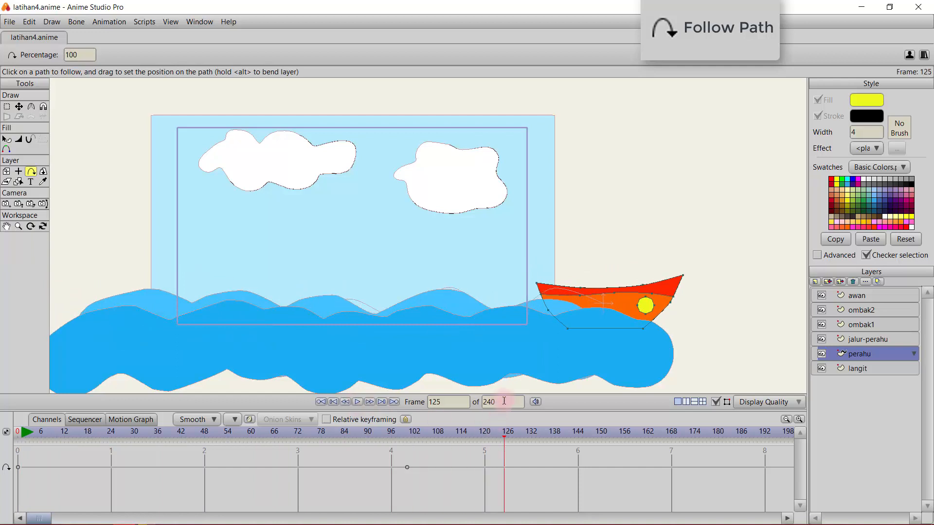
Step: Set the animation's end frame to 111
left_click(482, 401)
type("111")
key("Return")
Step: Rewind to the first frame and play the shortened animation, stopping at frame 85
left_click_drag(504, 438, 422, 439)
left_click(322, 402)
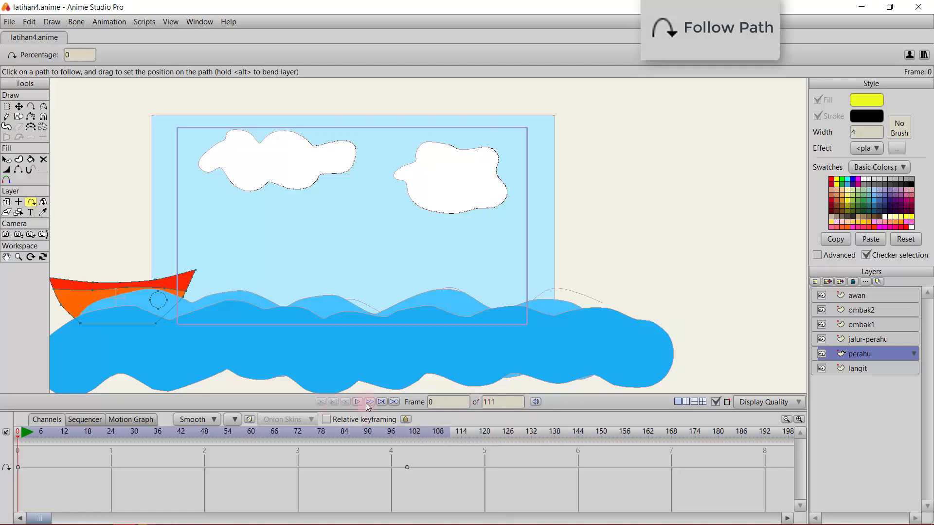
left_click(359, 403)
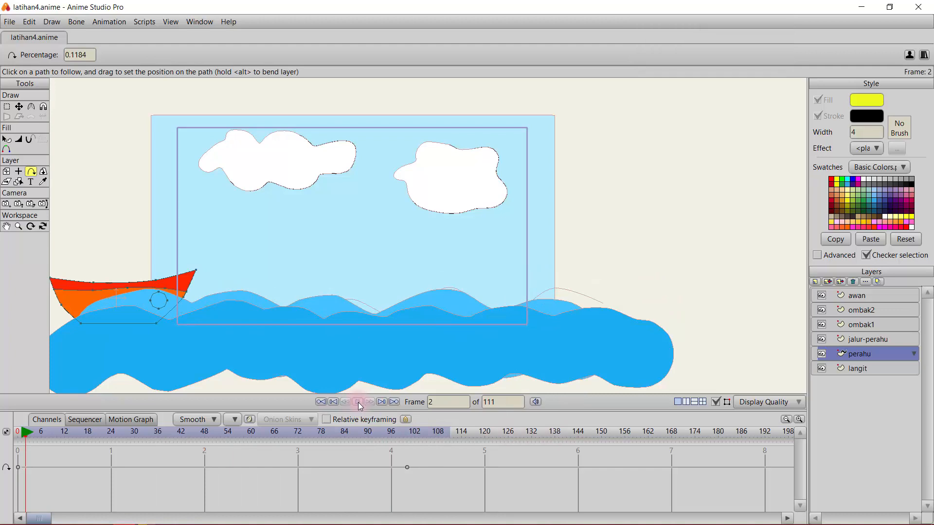
left_click(357, 402)
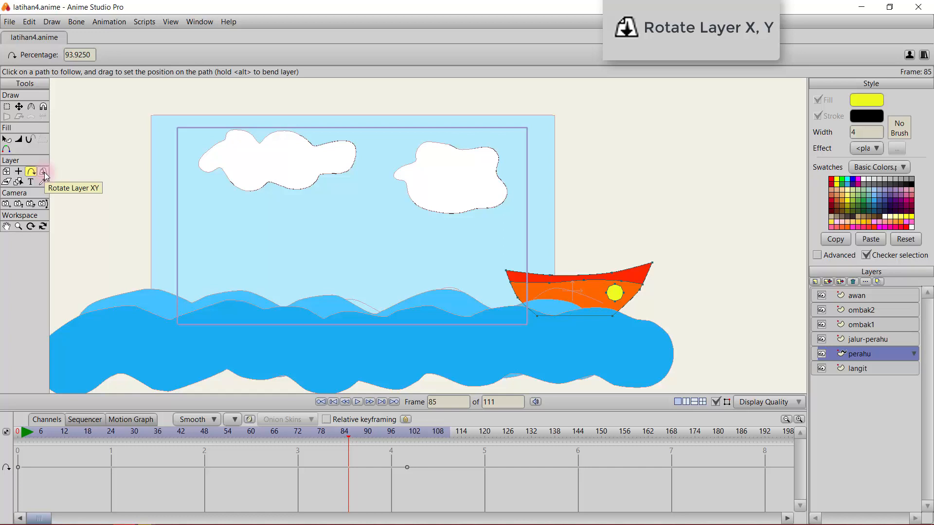
Step: Rotate the perahu layer about -15.8 degrees in X and -48.7 degrees in Y, inspect it in an orbited view, and reset the rotation
left_click(45, 172)
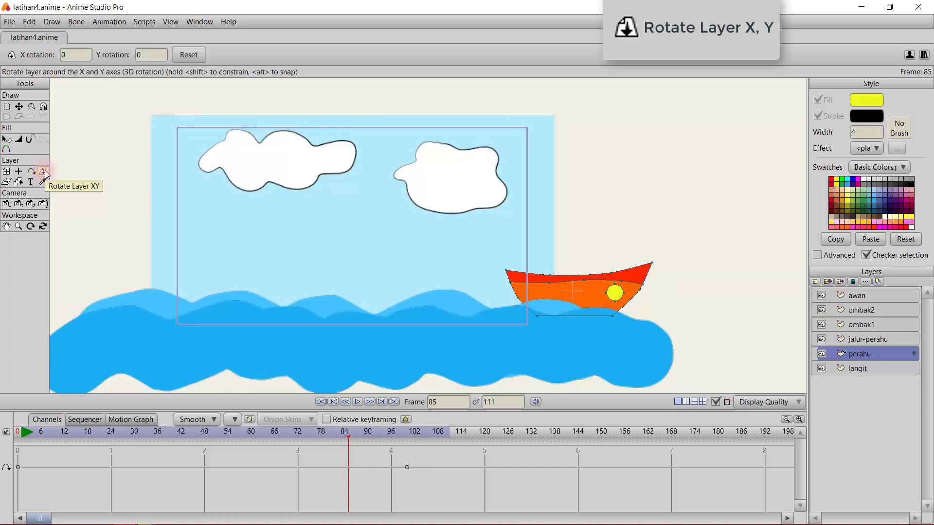
left_click_drag(642, 271, 396, 257)
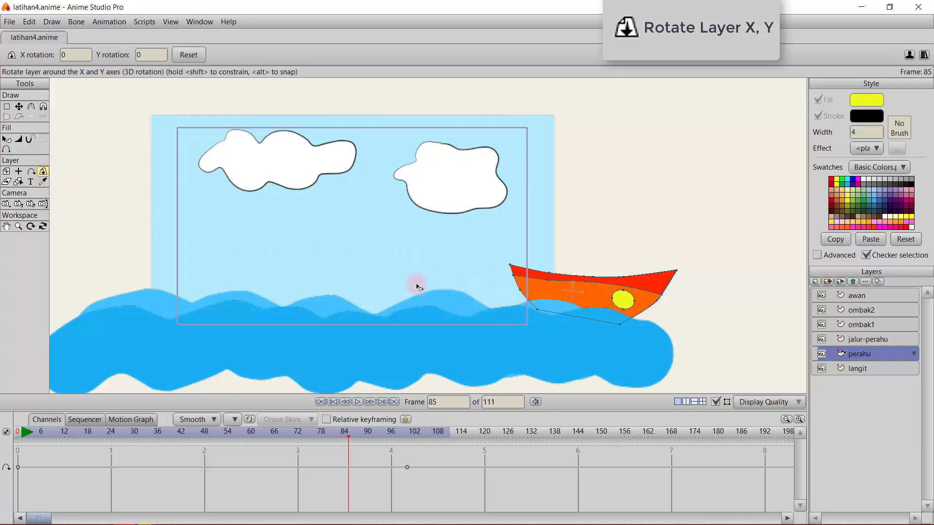
left_click_drag(417, 287, 433, 251)
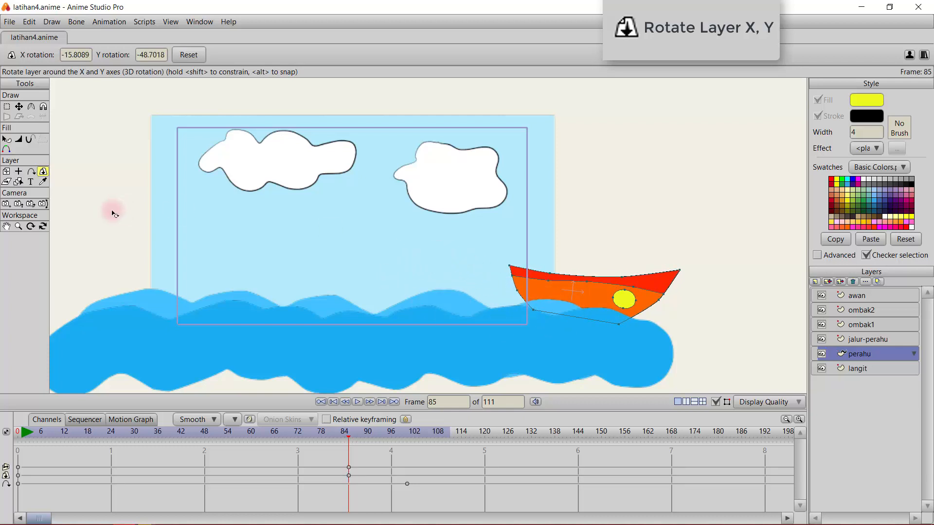
left_click(44, 228)
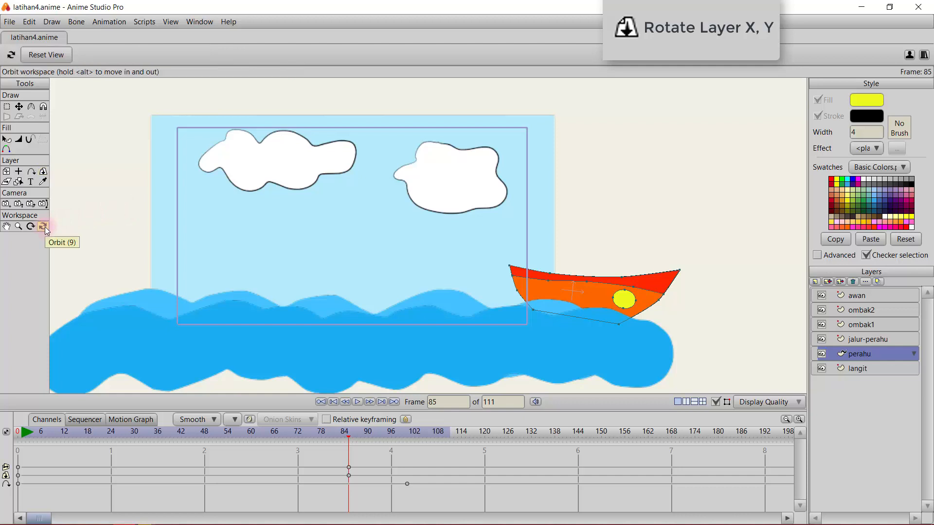
left_click_drag(399, 260, 457, 283)
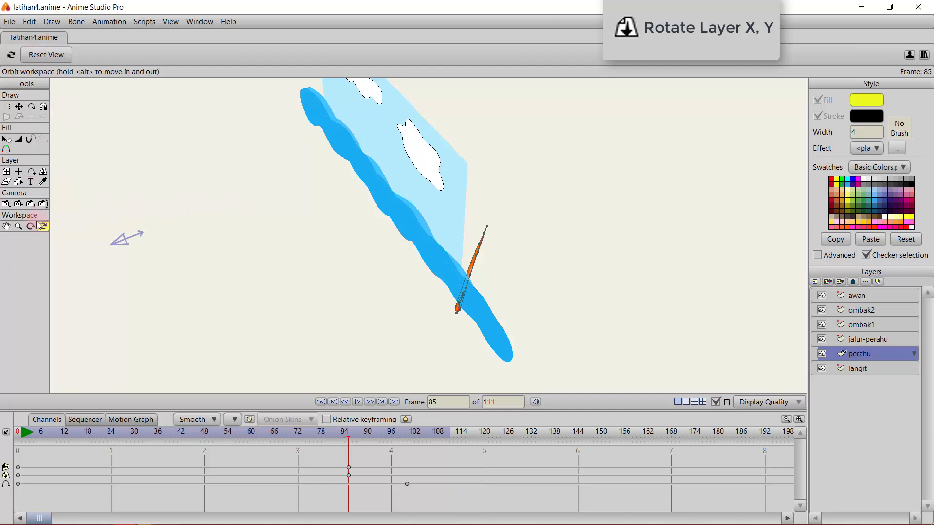
left_click(45, 172)
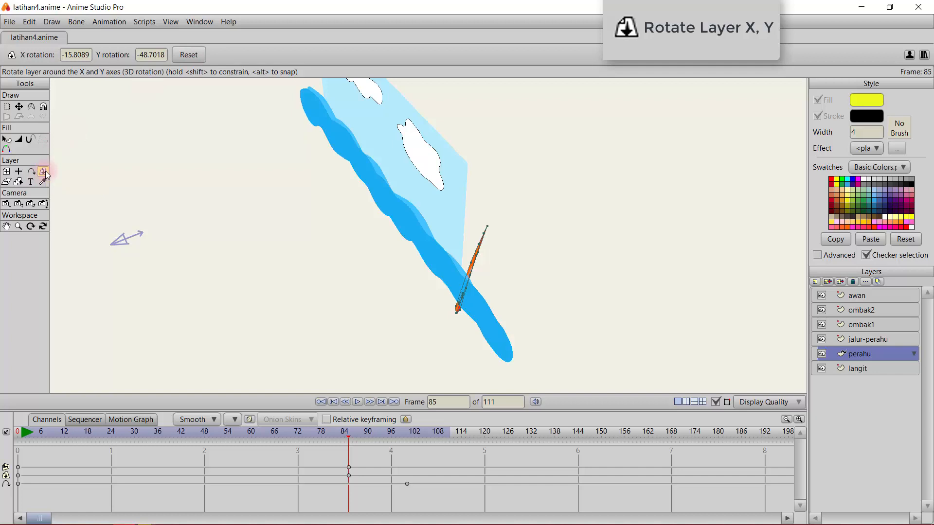
left_click(189, 55)
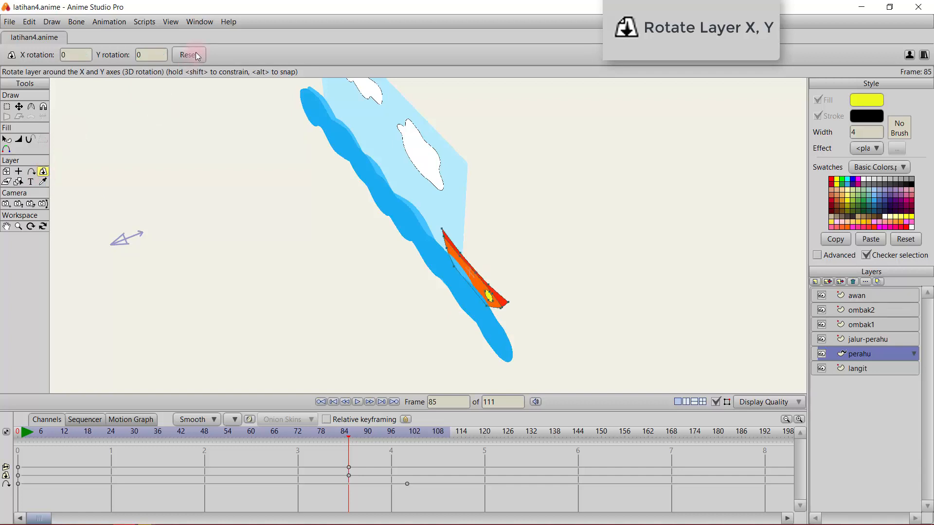
Step: Rotate the perahu layer about -24.1 degrees in X and -42.9 degrees in Y from an orbited view, and reset both rotation and view
left_click_drag(486, 262, 456, 264)
left_click(43, 228)
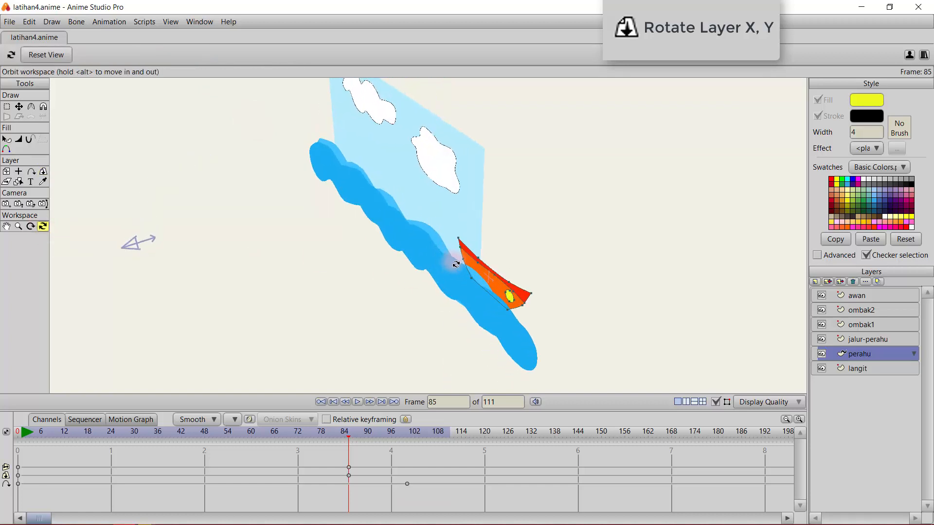
left_click(43, 170)
left_click_drag(532, 308, 348, 265)
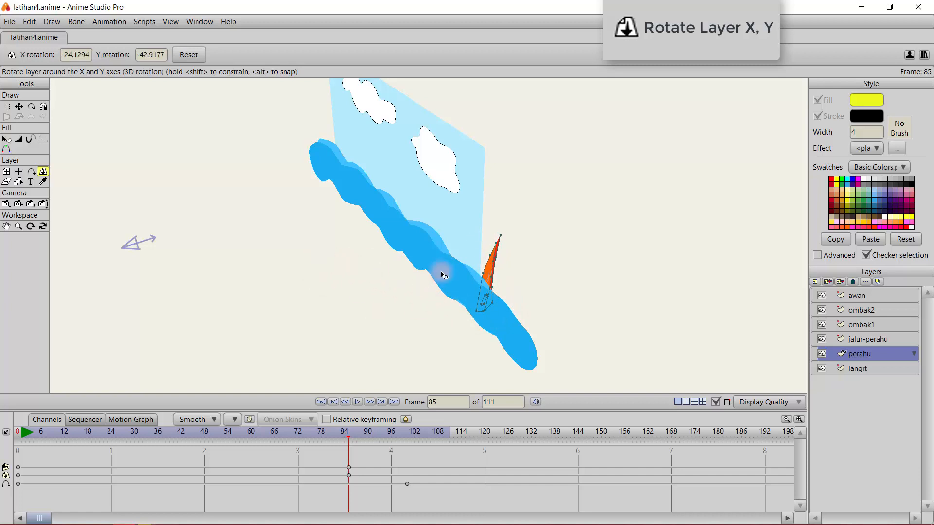
left_click(196, 58)
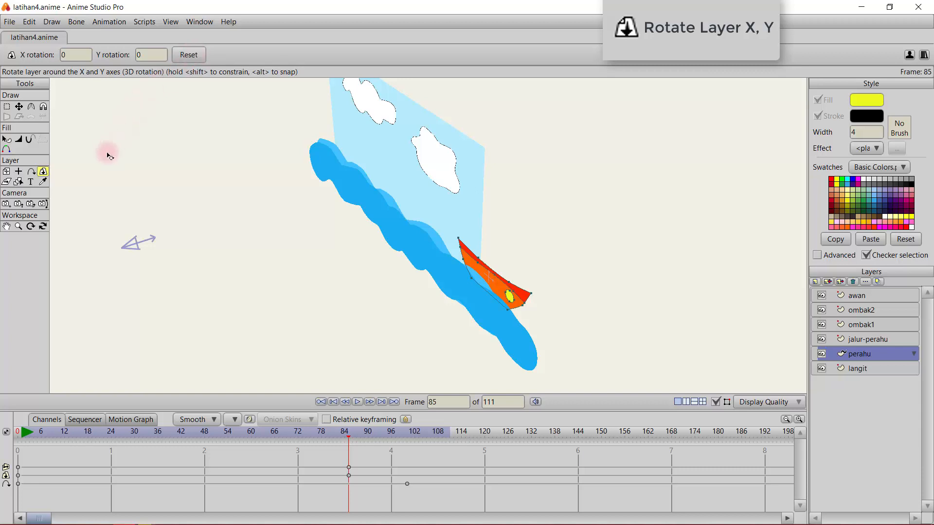
left_click(43, 227)
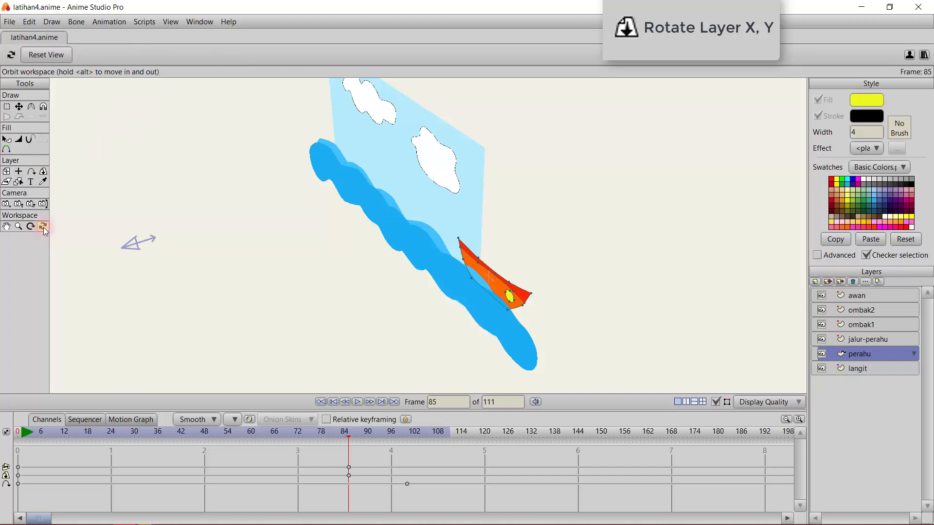
left_click(53, 54)
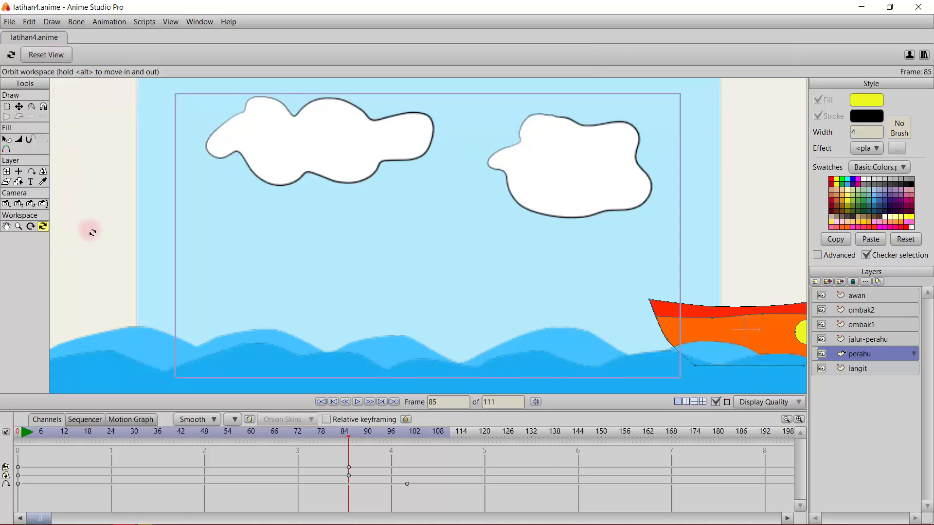
Step: Return the animation to frame 0 so the boat is back at its starting position
scroll(102, 251, "down", 5)
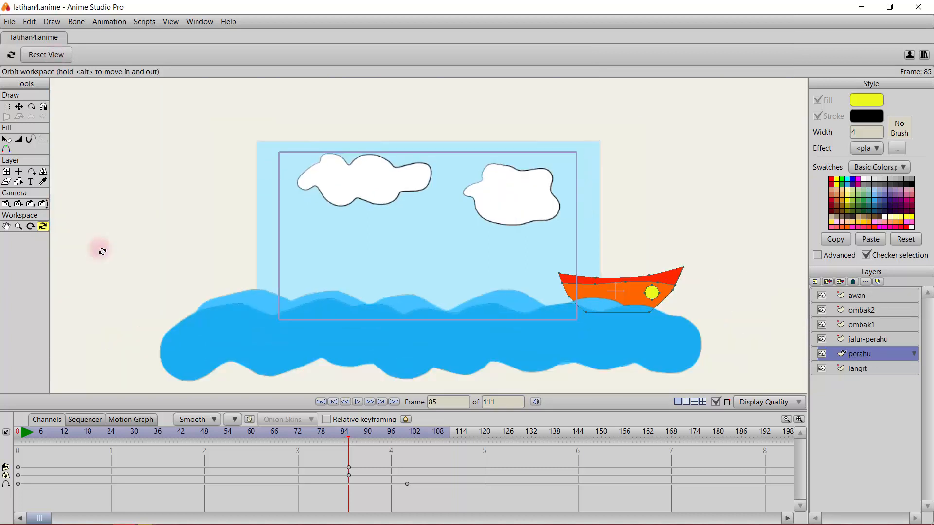
scroll(479, 304, "down", 2)
left_click_drag(552, 317, 460, 300)
scroll(460, 300, "down", 1)
scroll(461, 299, "up", 1)
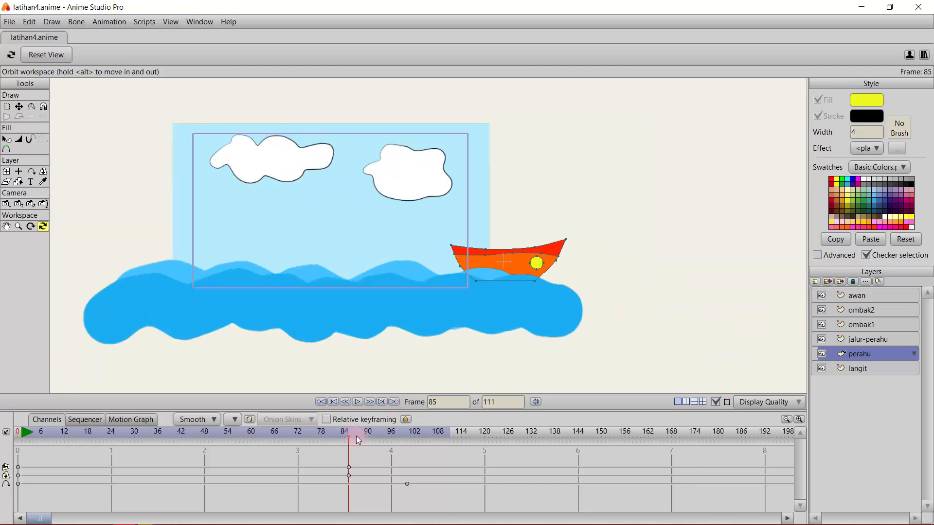
left_click_drag(350, 436, 16, 437)
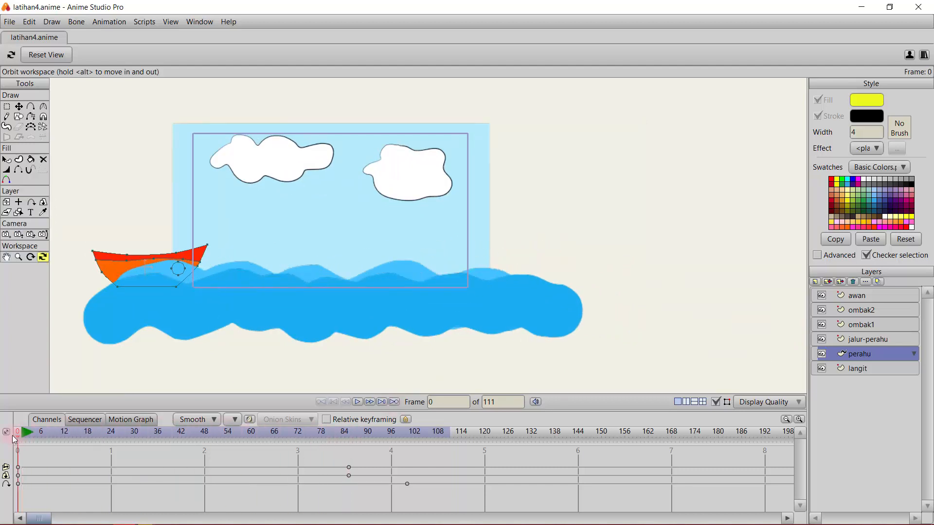
scroll(182, 266, "up", 3)
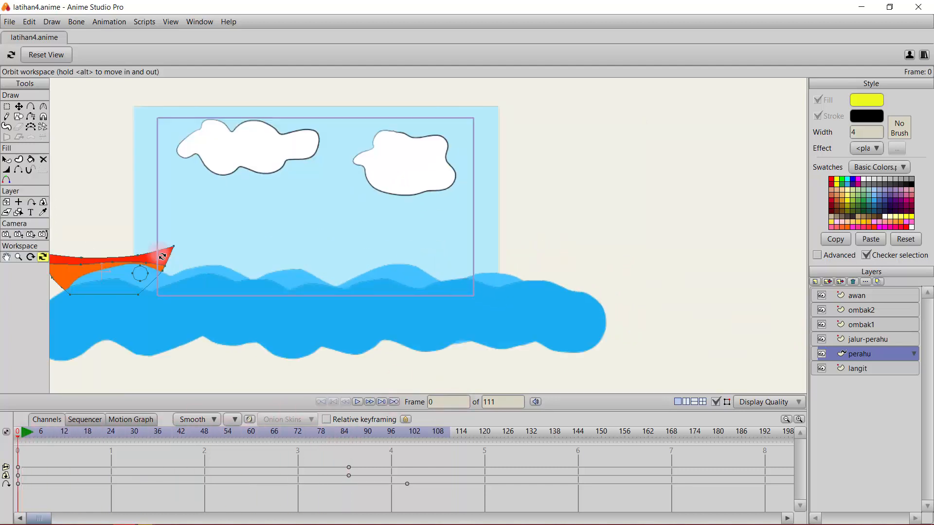
left_click_drag(181, 267, 417, 264)
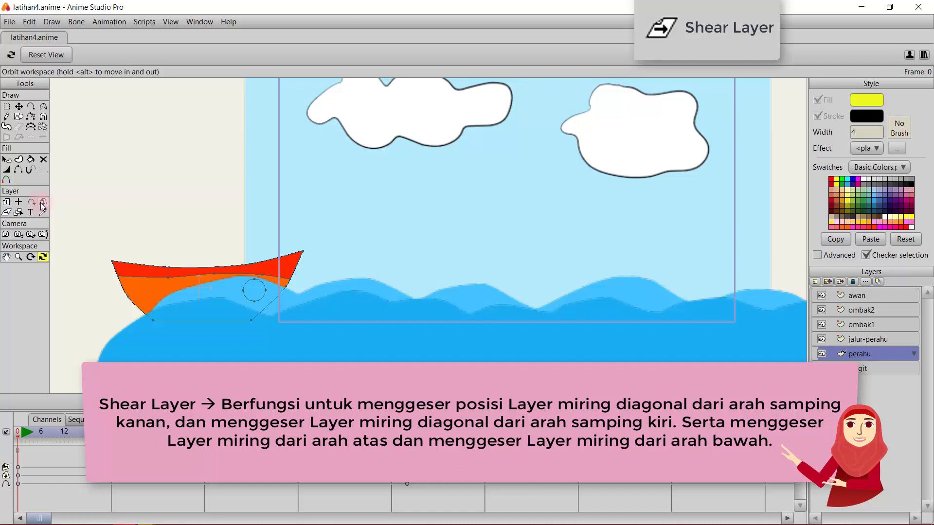
Step: Shear the perahu layer to about -0.04 in X and 0.51 in Y, and reset the shear
left_click(6, 214)
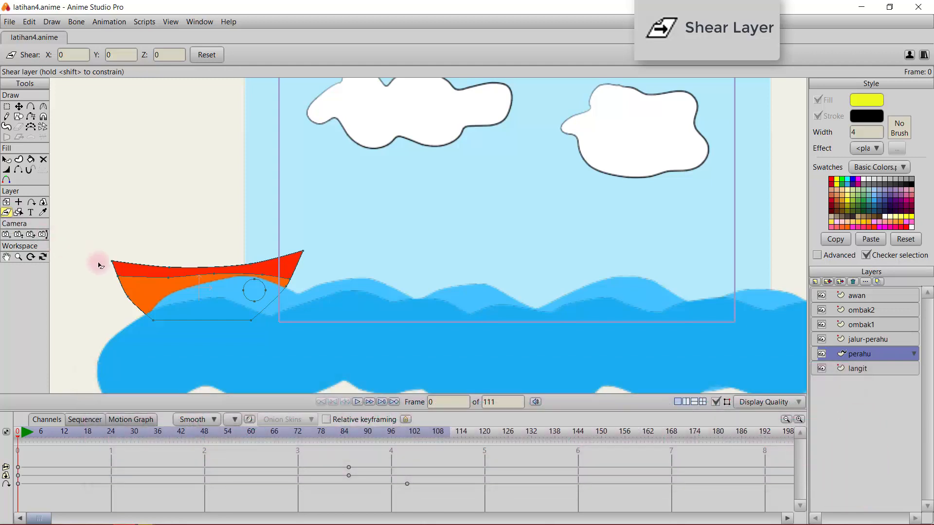
left_click_drag(160, 286, 167, 311)
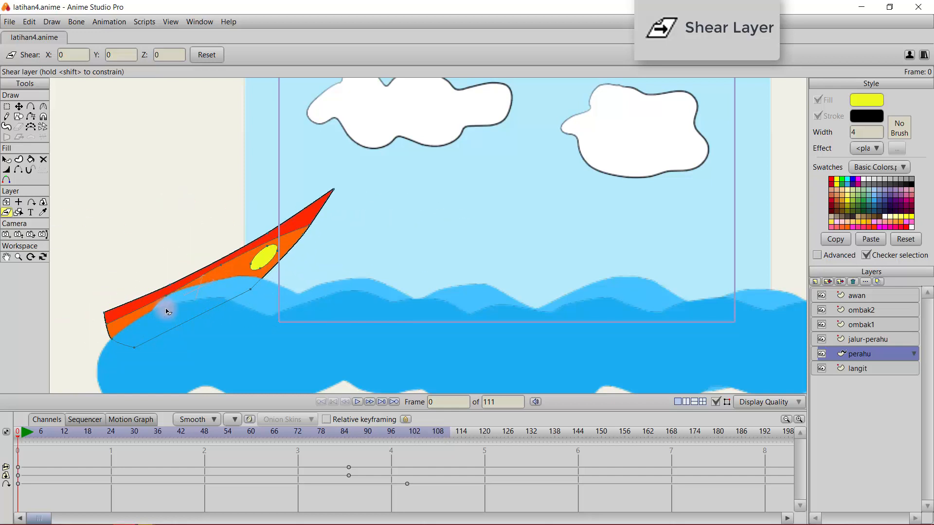
left_click_drag(167, 312, 163, 304)
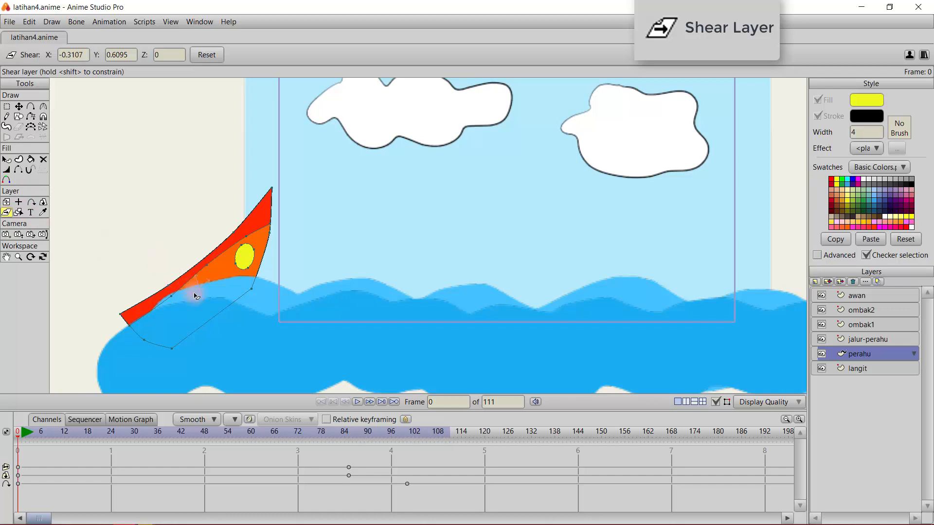
left_click_drag(194, 294, 208, 271)
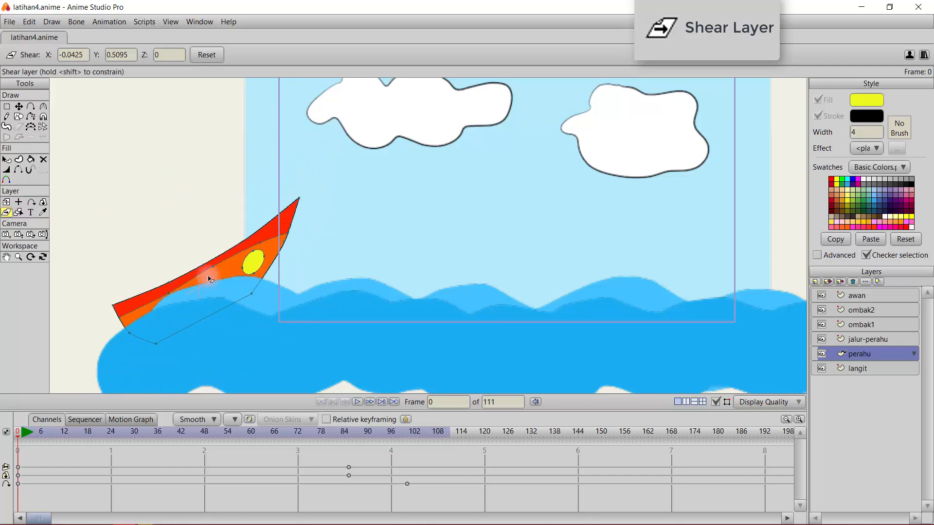
left_click(214, 55)
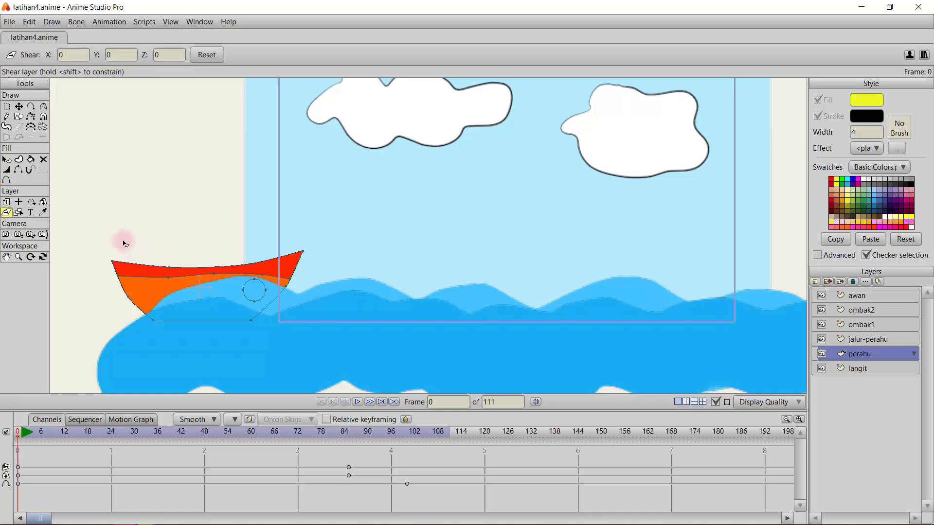
Step: With Layer Selector, activate the cloud, sky and wave layers one after another from their shapes on the canvas, ending on perahu
left_click(19, 214)
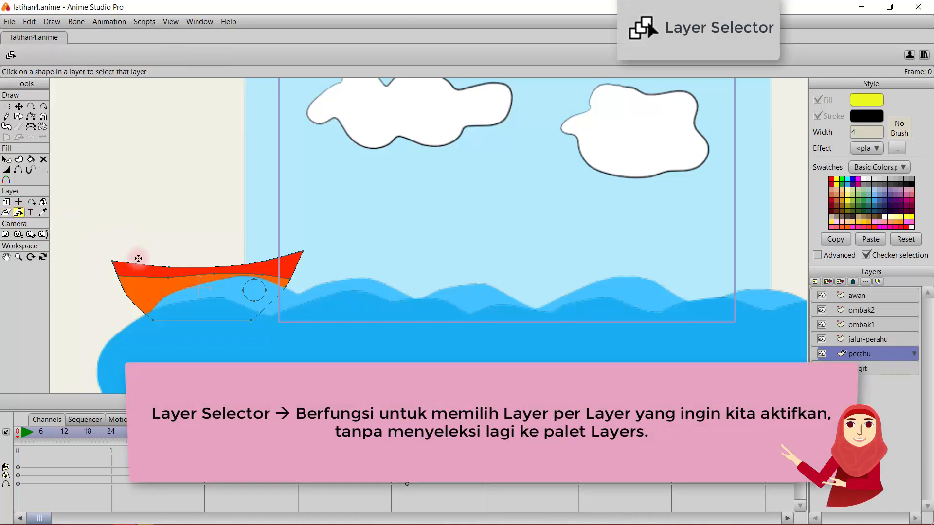
scroll(302, 291, "down", 3)
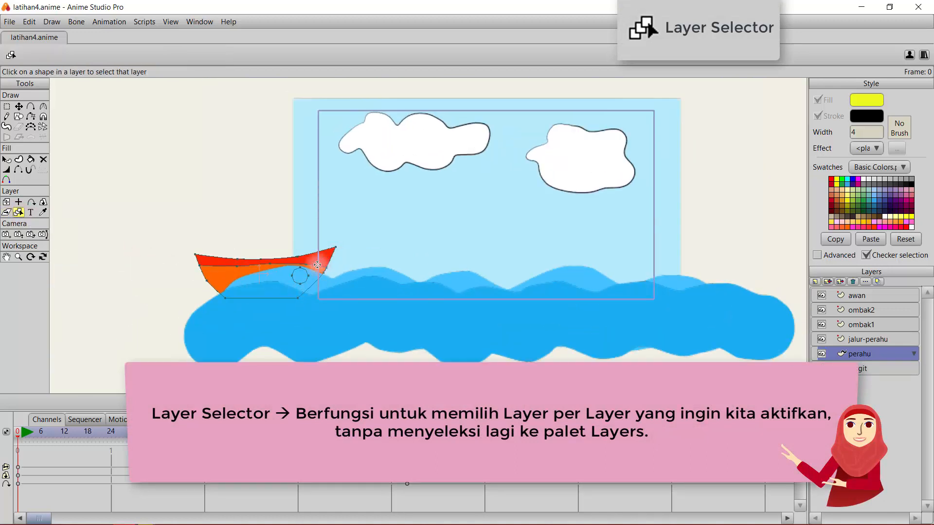
left_click(420, 153)
left_click(365, 217)
left_click(272, 318)
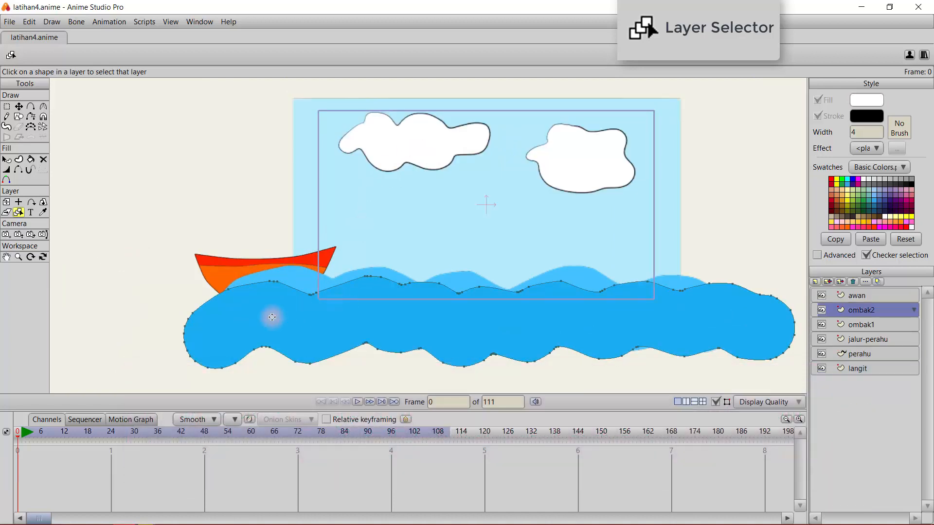
left_click(291, 282)
left_click(276, 268)
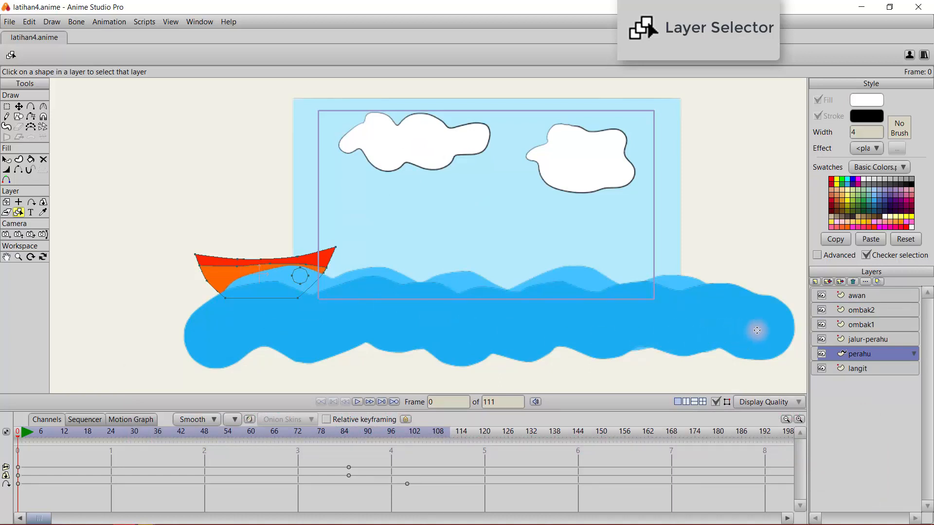
Step: Activate the ombak1, awan and ombak2 layers in turn from the layer list, ending on ombak1
left_click(868, 322)
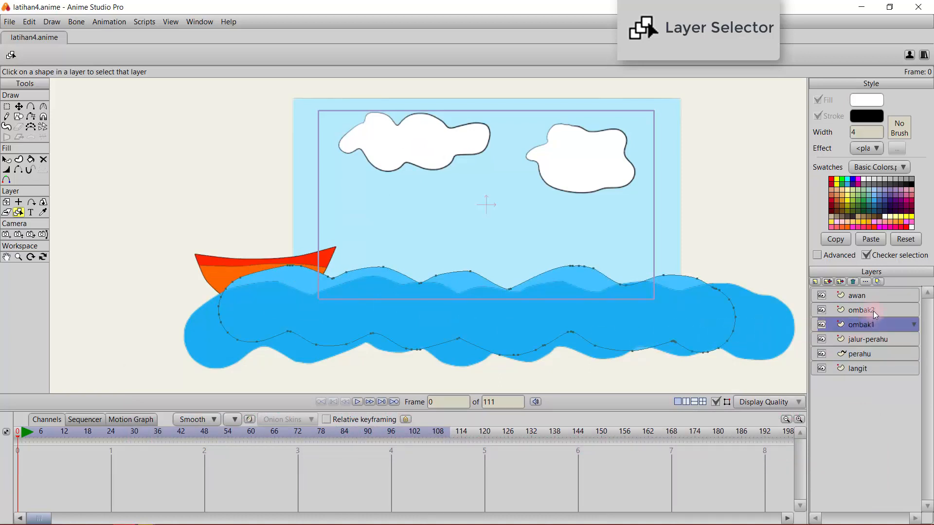
left_click(874, 297)
left_click(872, 310)
left_click(869, 326)
Step: Alternate between the awan and langit layers by picking the clouds and sky with Layer Selector, and finish with the perahu layer active
left_click(581, 171)
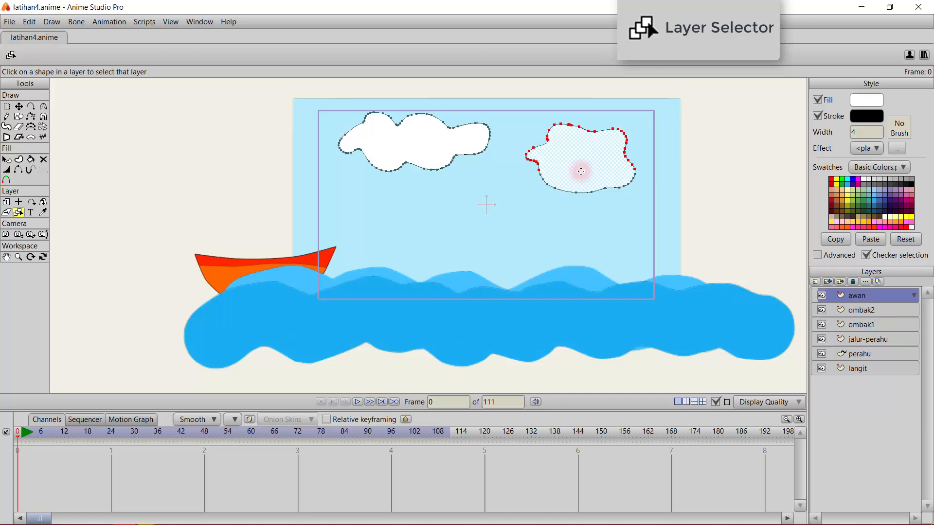
left_click(454, 191)
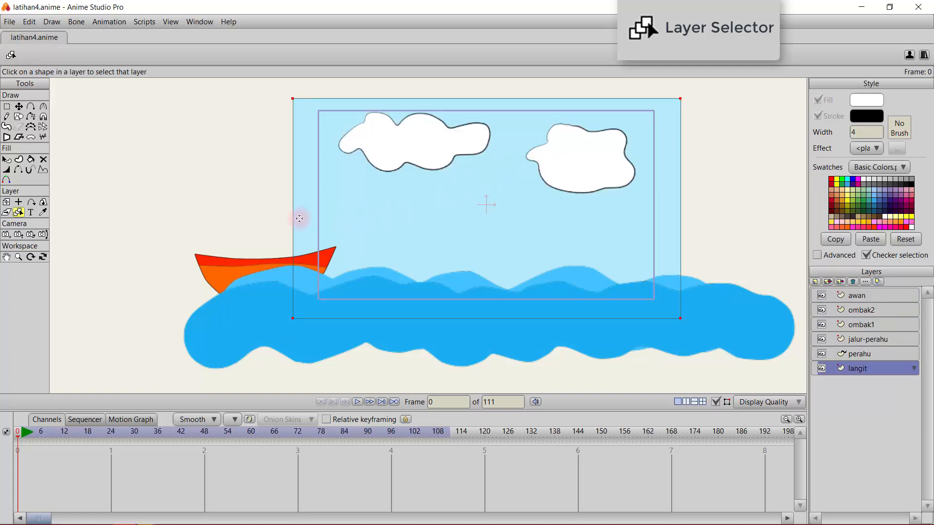
left_click(400, 158)
left_click(297, 222)
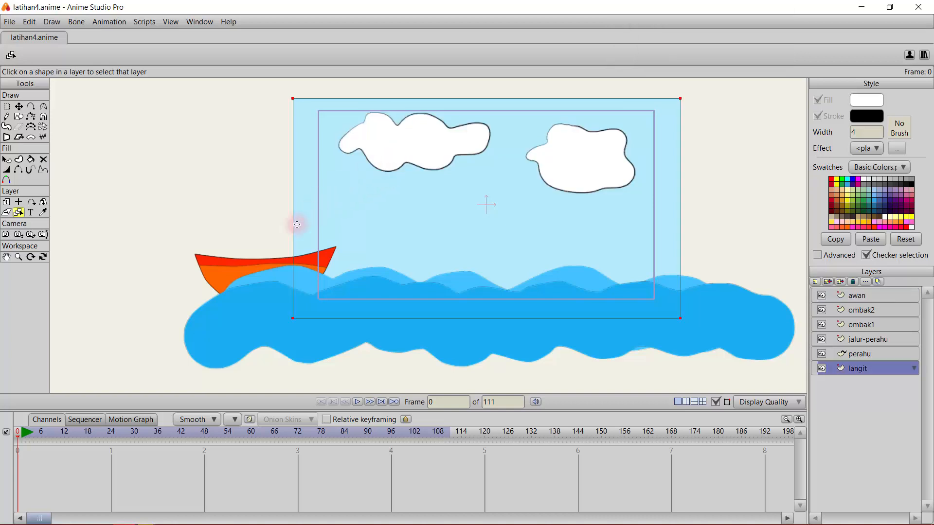
left_click(267, 265)
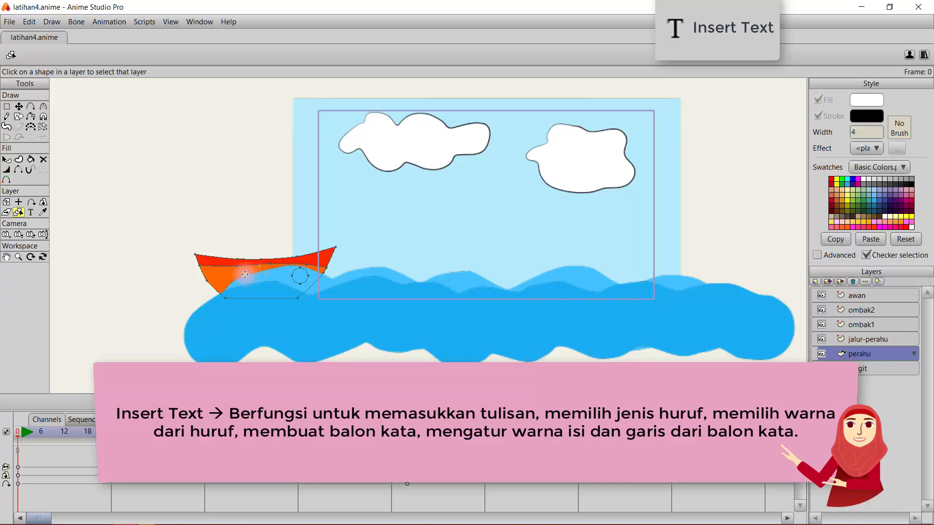
Step: Start inserting a text layer reading "berlayar" in the Arial Bold font
left_click(34, 214)
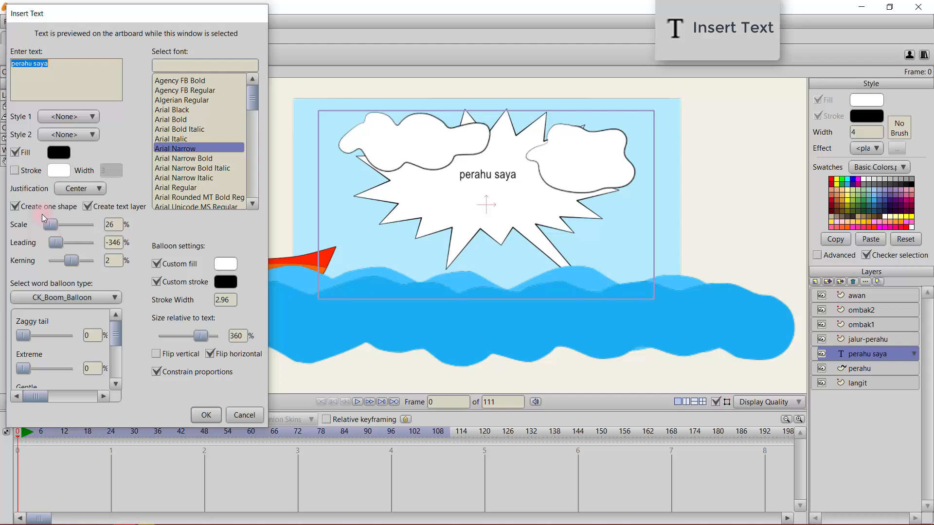
left_click_drag(61, 65, 3, 63)
type("berlayar")
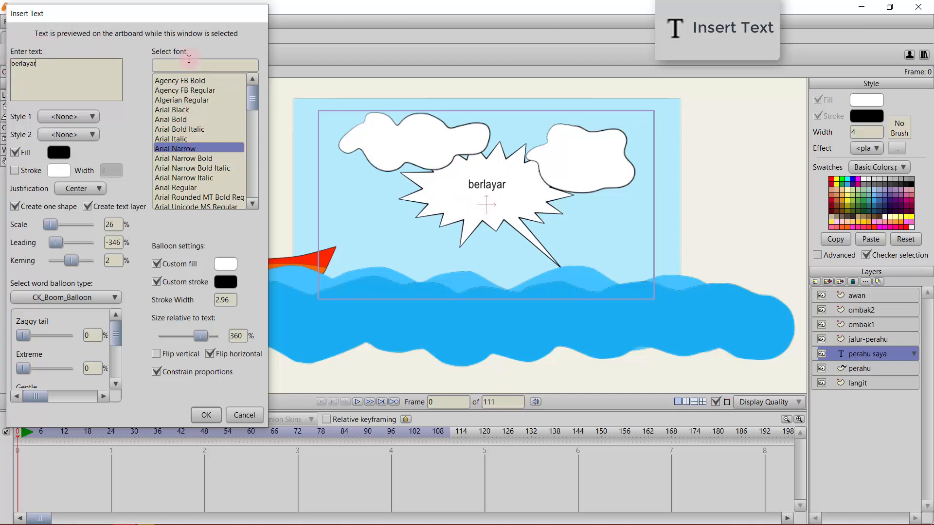
left_click(185, 119)
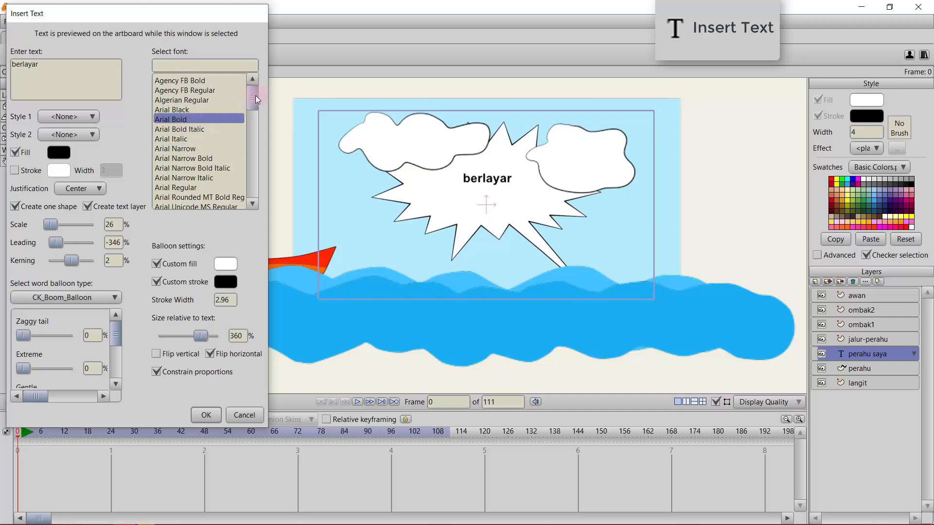
mouse_move(255, 96)
left_mouse_down()
mouse_move(255, 144)
mouse_move(257, 95)
left_mouse_up()
Step: Set the text's fill to green, hex 06BE1C
left_click(59, 151)
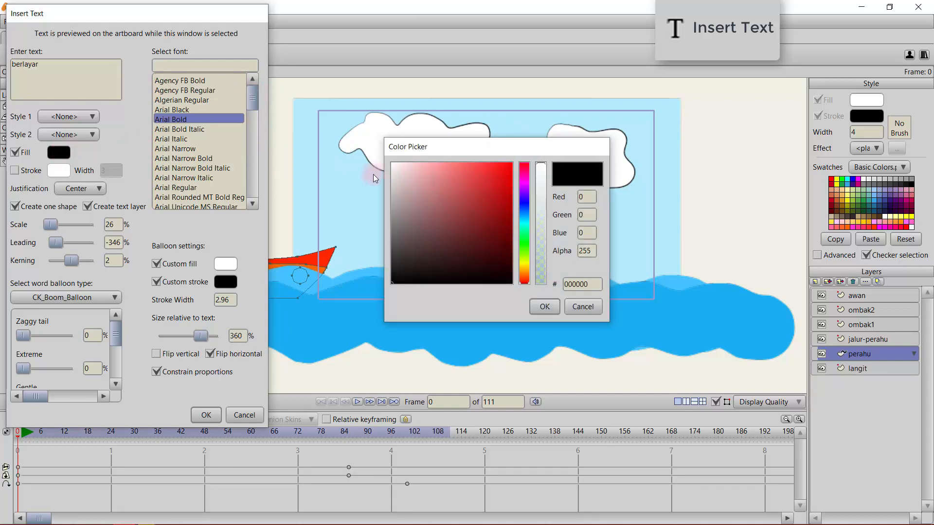
left_click_drag(475, 171, 436, 156)
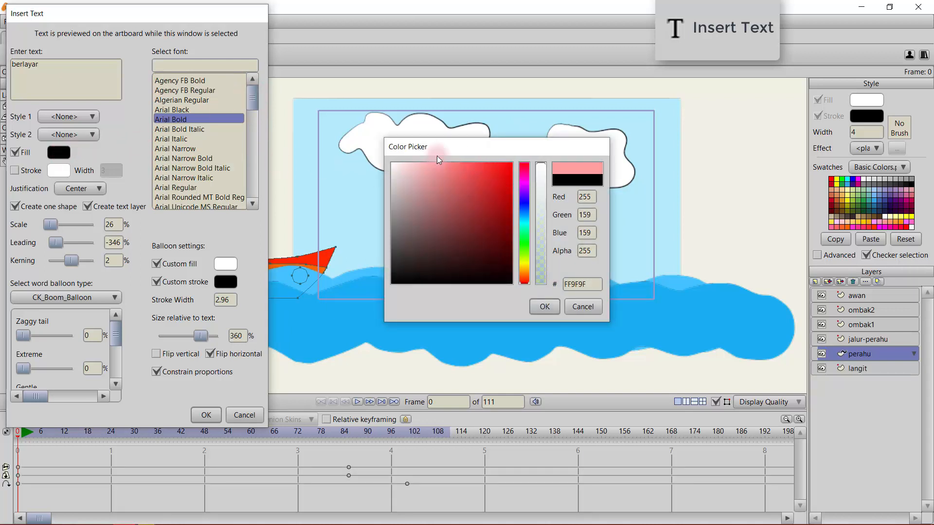
left_click(524, 229)
left_click(524, 240)
left_click(509, 194)
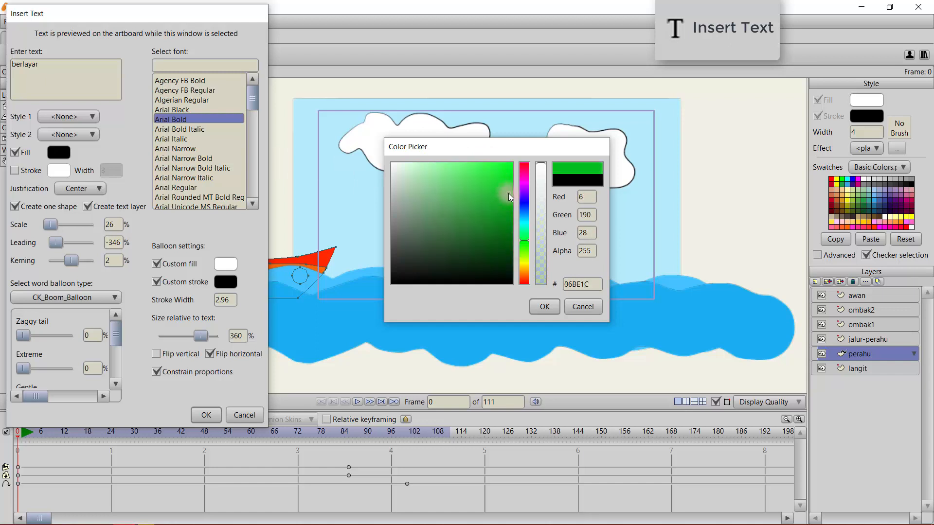
left_click(544, 306)
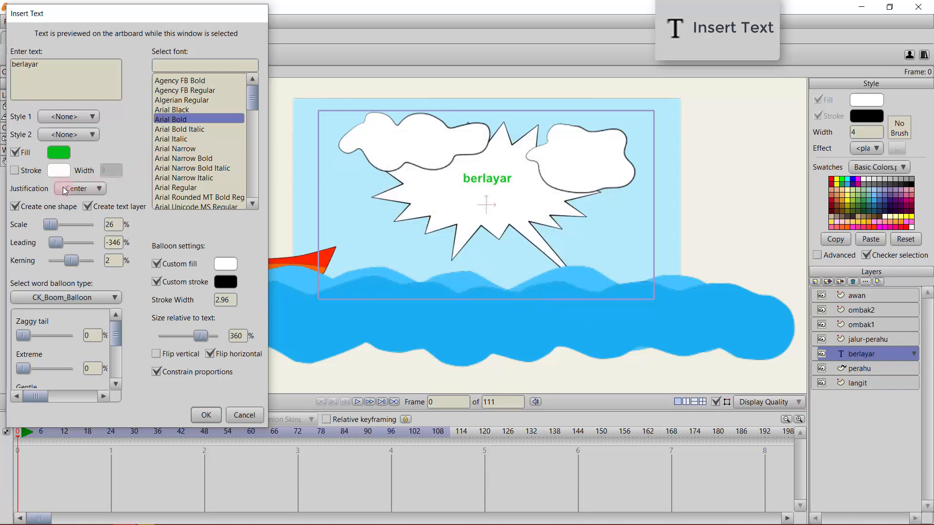
Step: Try left justification for the text and switch it back to Center
left_click(93, 189)
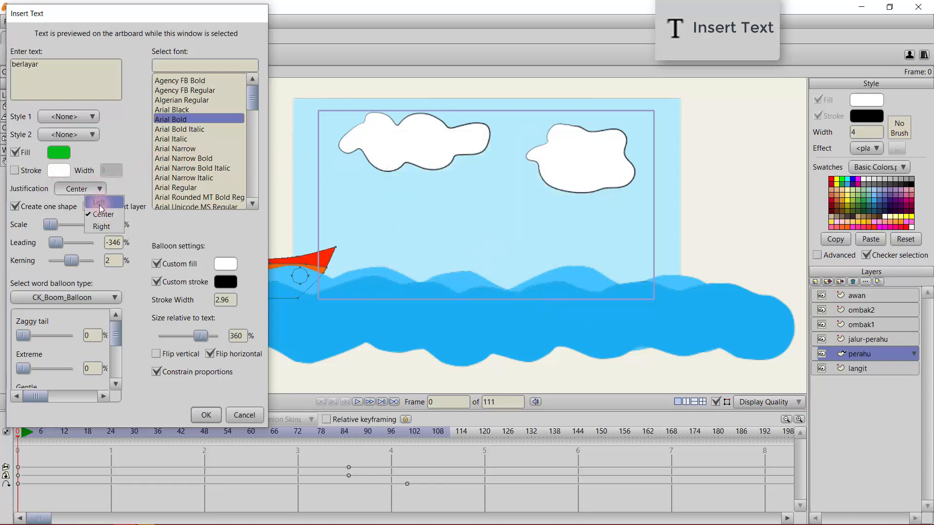
left_click(99, 206)
left_click(100, 188)
left_click(102, 215)
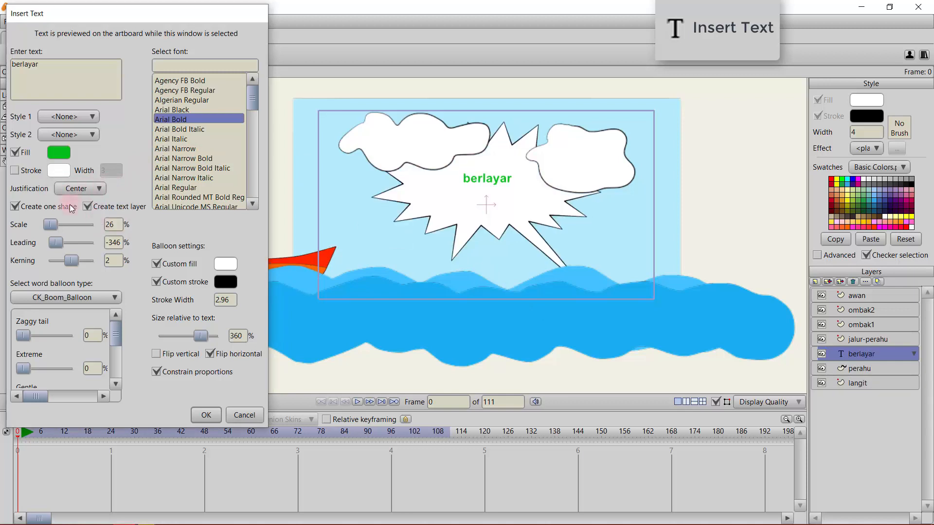
Step: Set the text's scale to 42%, leading to -236% and kerning to -11%
left_click_drag(47, 226, 69, 264)
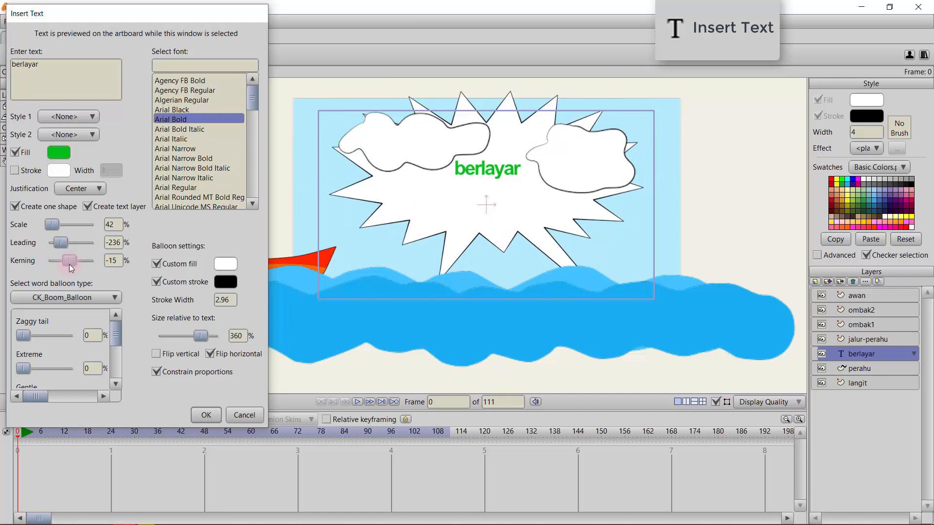
left_click_drag(69, 264, 70, 264)
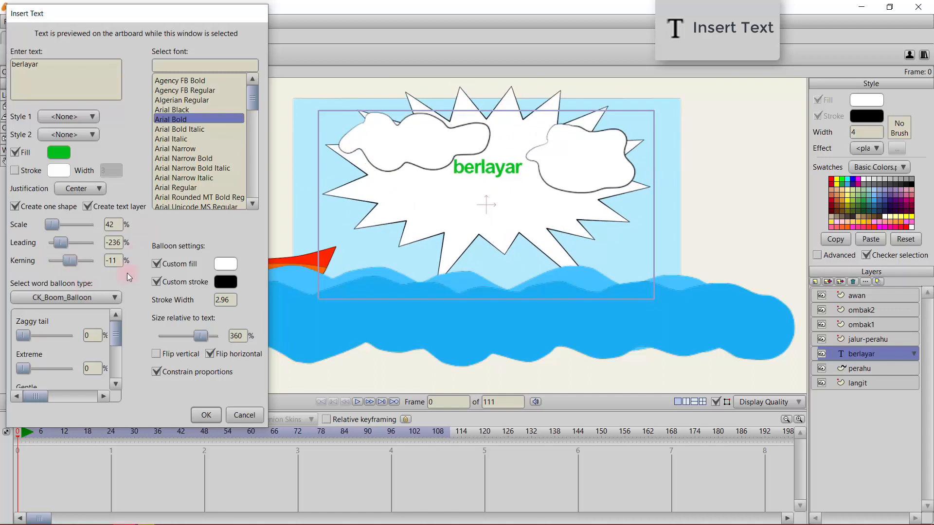
Step: Change the word balloon type to CK_Clean_Balloon and set its Wide Balloon amount to 86%
left_click(111, 295)
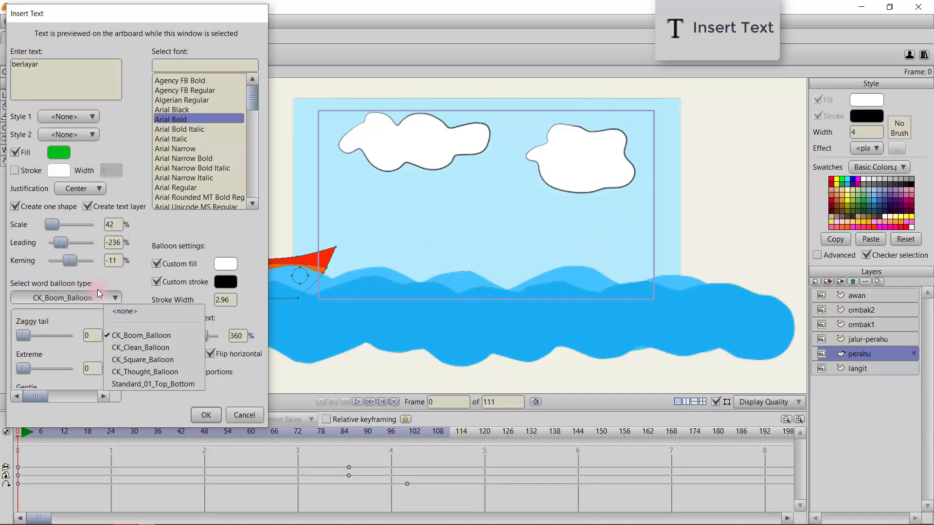
left_click(123, 346)
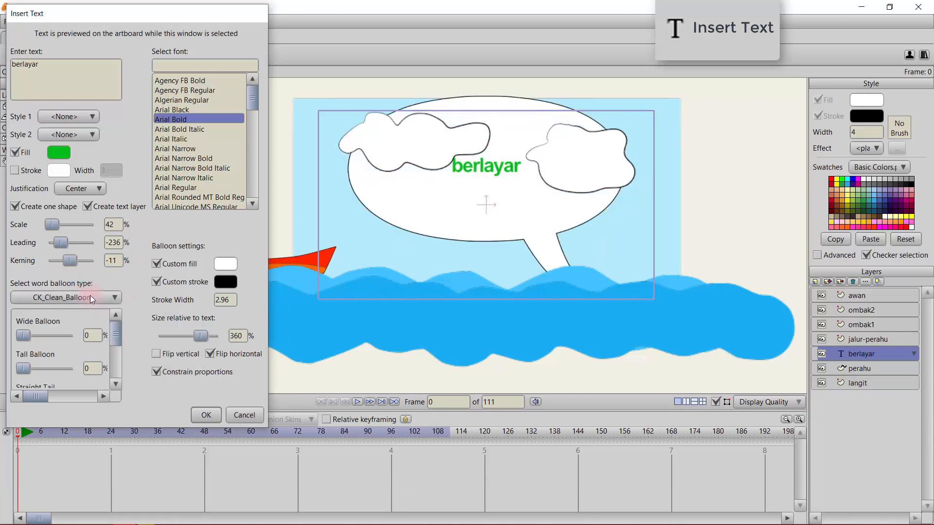
left_click_drag(23, 336, 18, 372)
left_click_drag(66, 333, 54, 331)
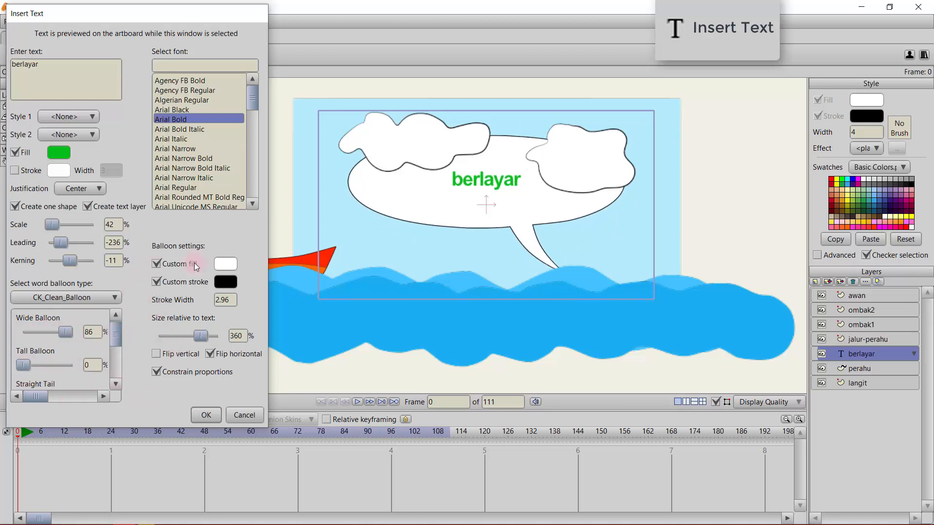
Step: Set the word balloon's custom fill to a light blue
left_click(224, 262)
left_click_drag(479, 171, 424, 162)
left_click(525, 210)
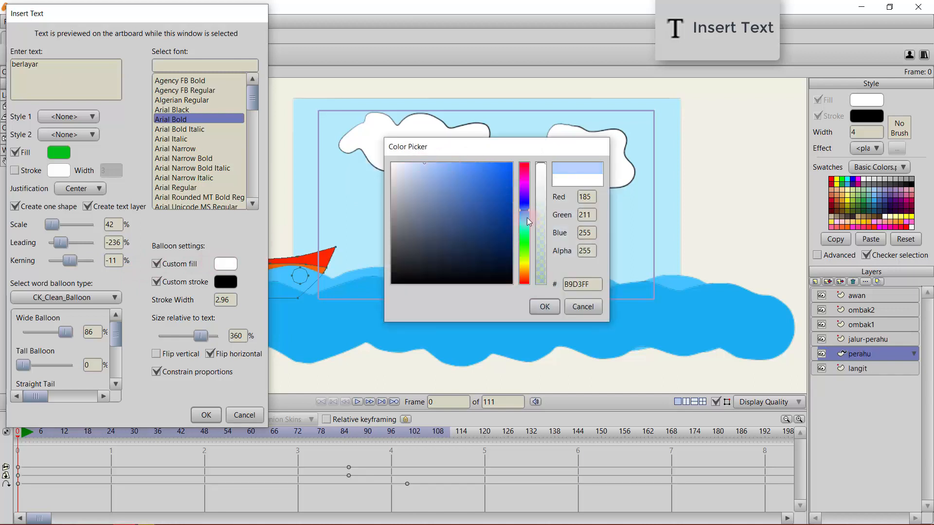
left_click(544, 307)
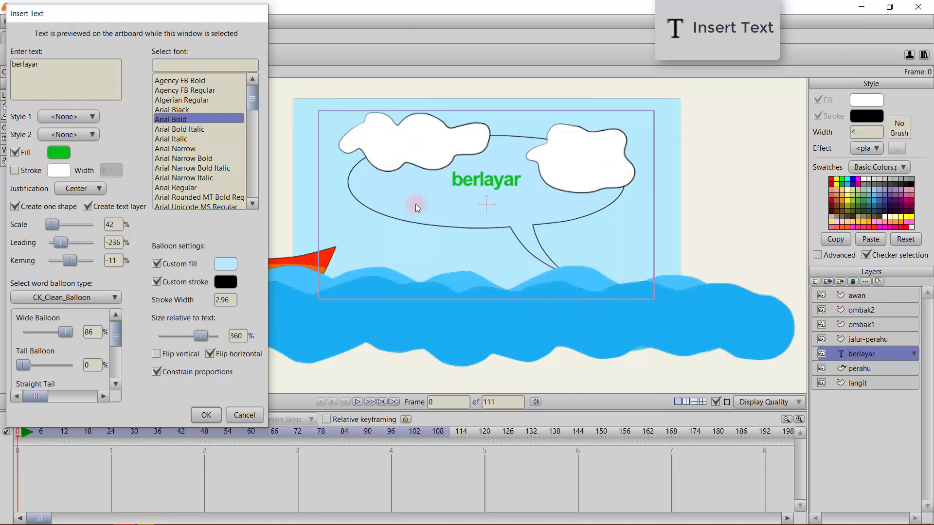
Step: Set the word balloon's custom stroke colour to a strong blue, hex 0711CD
left_click(227, 282)
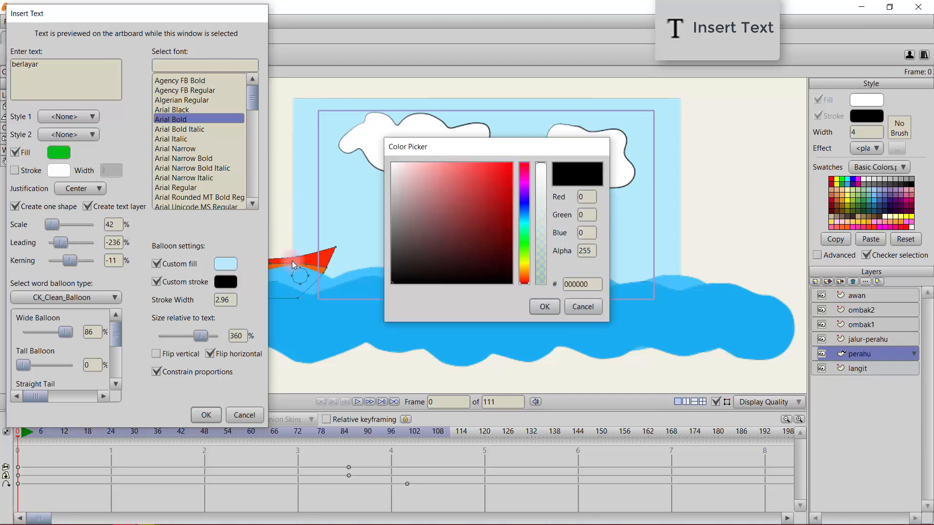
left_click(524, 204)
left_click(512, 166)
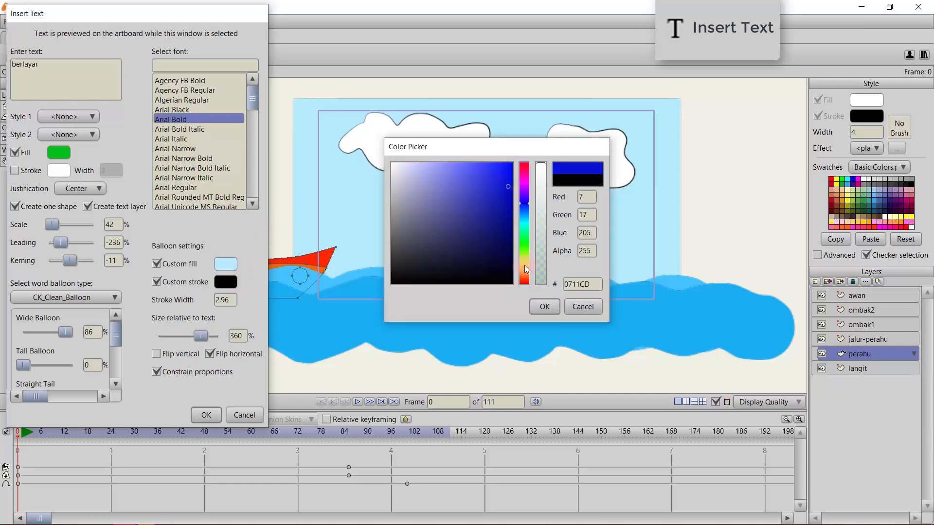
left_click(545, 307)
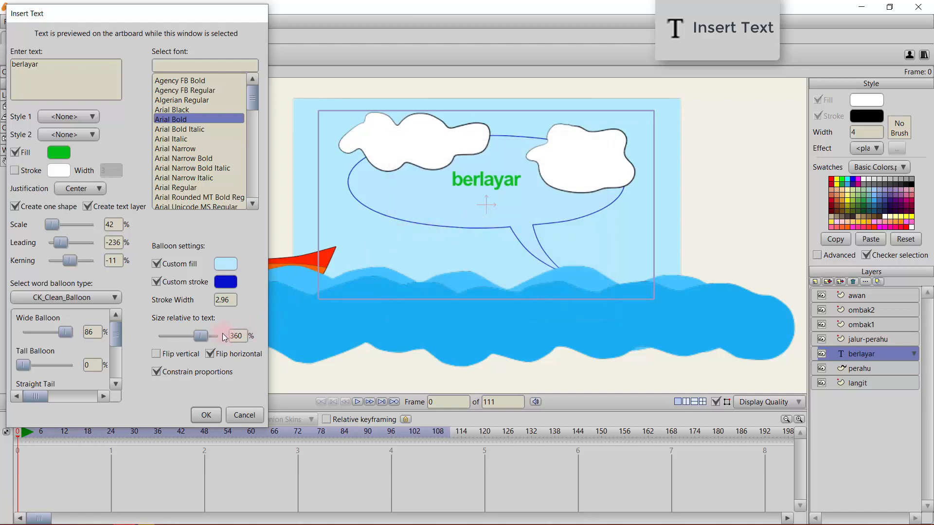
Step: Insert the text with its balloon sized 191% relative to the text, and toggle the berlayar layer's visibility off and back on
left_click_drag(202, 339, 179, 340)
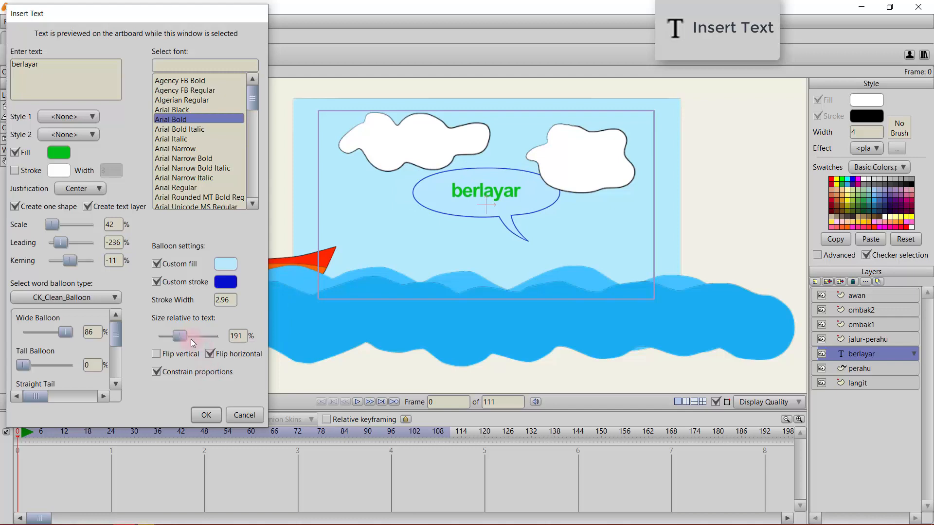
left_click(208, 413)
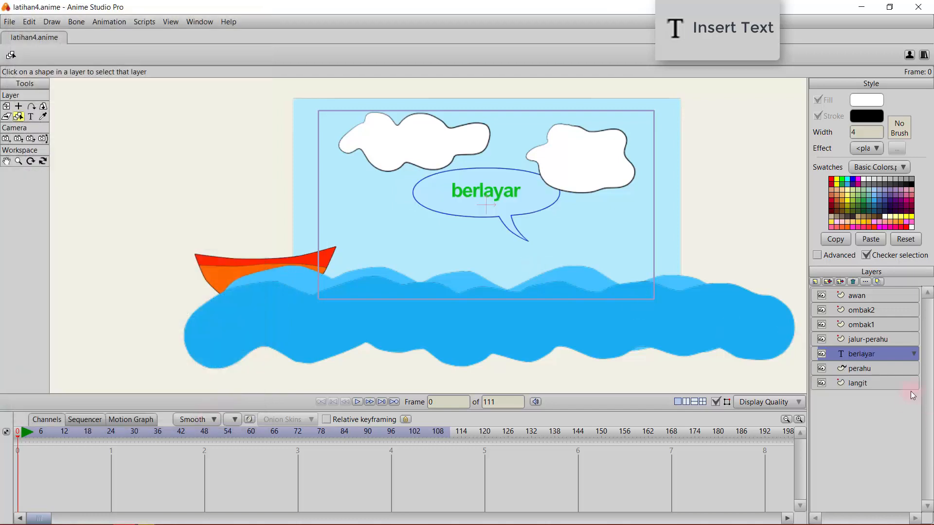
left_click(821, 354)
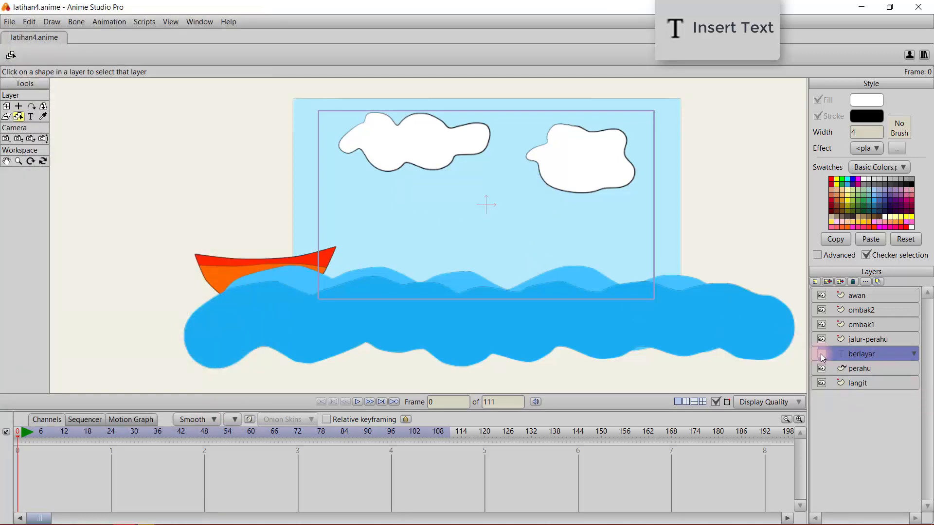
left_click(822, 354)
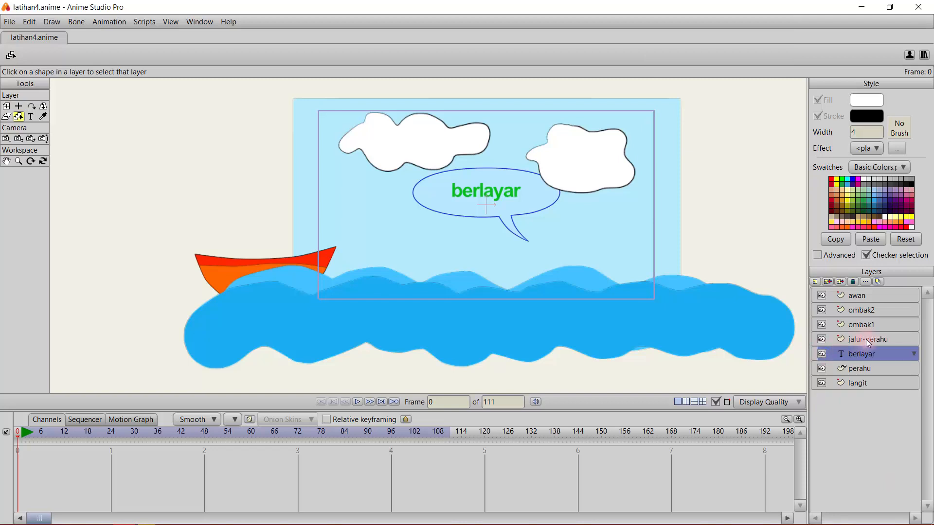
Step: Select the perahu layer and sample the style of the boat's red upper band with the Eyedropper
left_click(874, 370)
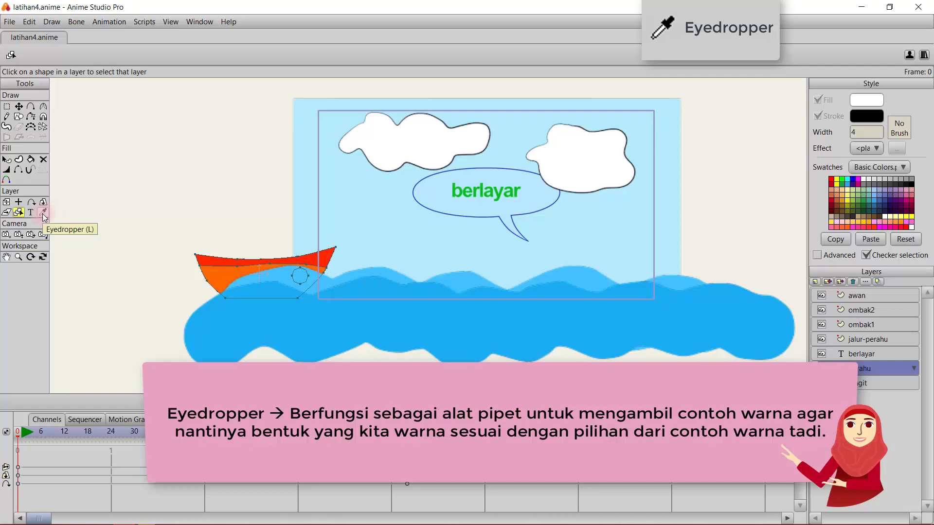
left_click(43, 213)
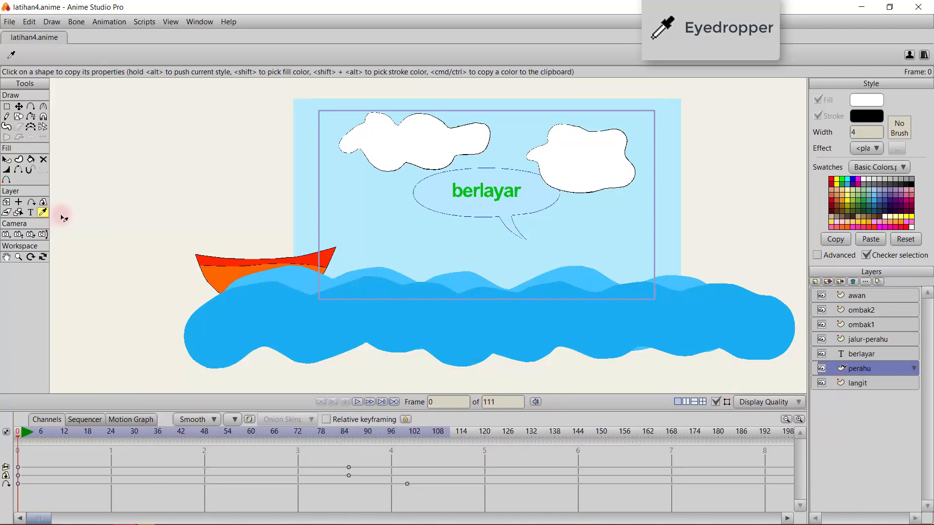
scroll(221, 261, "down", 1)
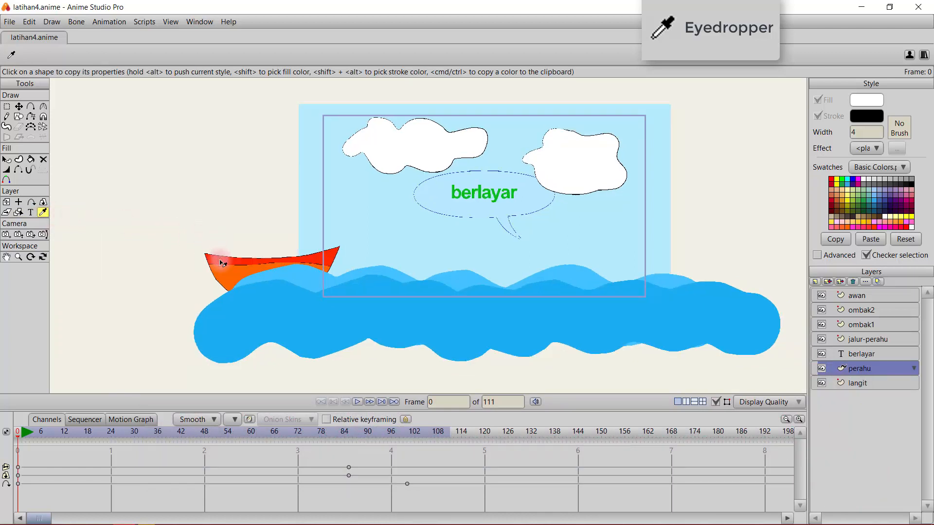
scroll(220, 263, "up", 3)
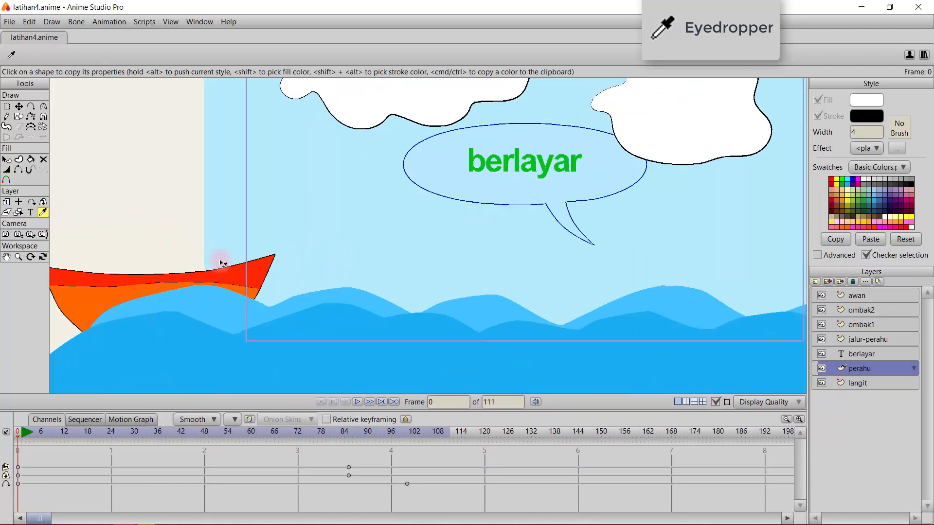
left_click(89, 282)
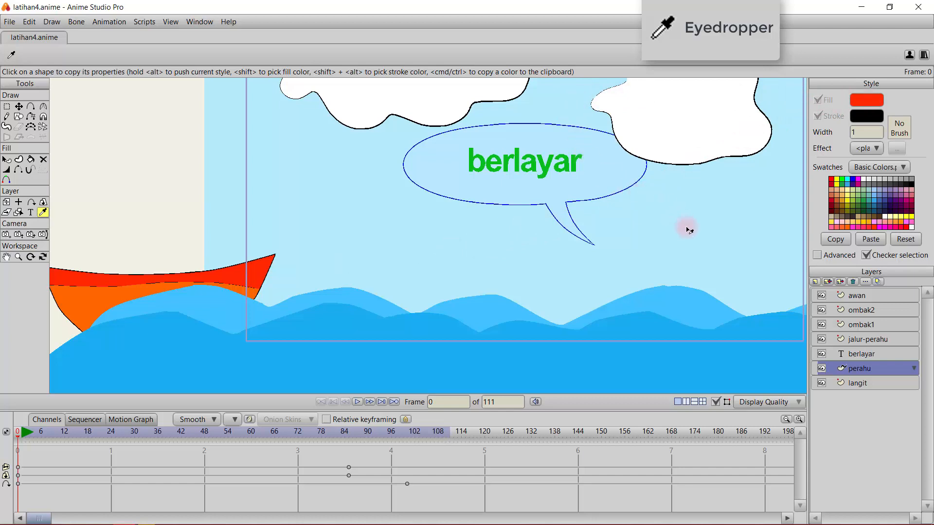
Step: Add a new vector layer named "bintang" above the perahu layer
left_click(816, 283)
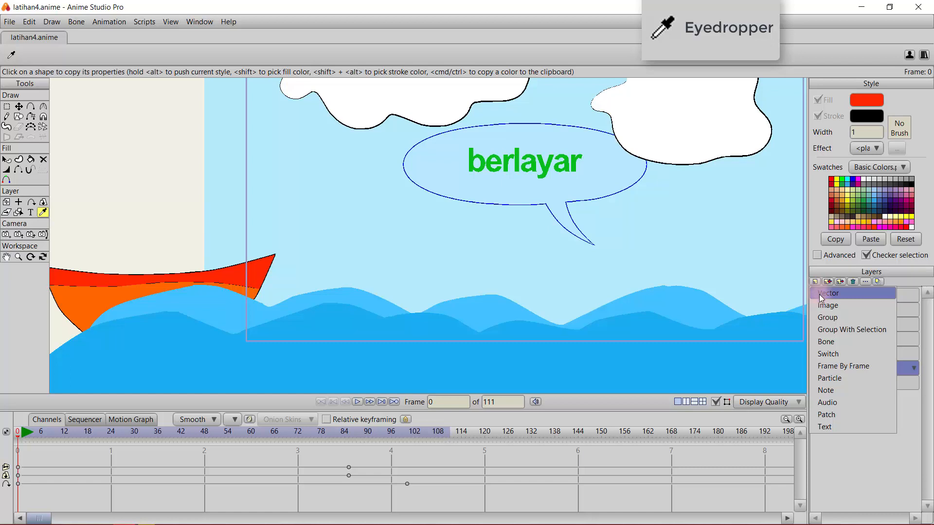
left_click(820, 295)
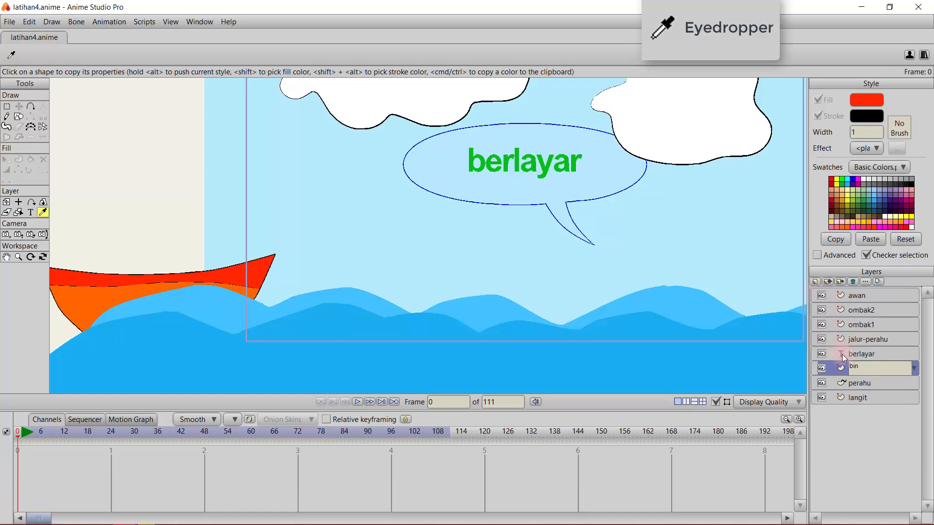
key("Return")
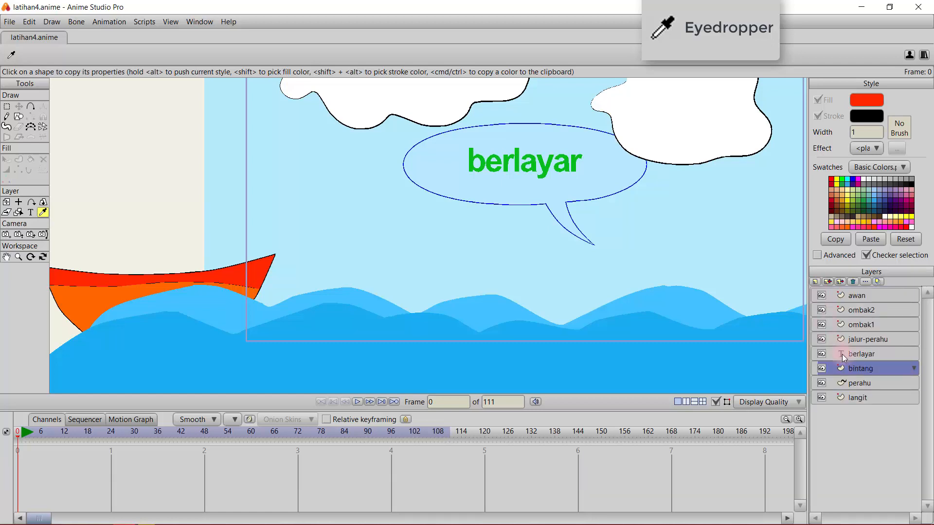
Step: Draw a star filled with the sampled red on the bintang layer, in the sky between the boat and the speech balloon
left_click(19, 118)
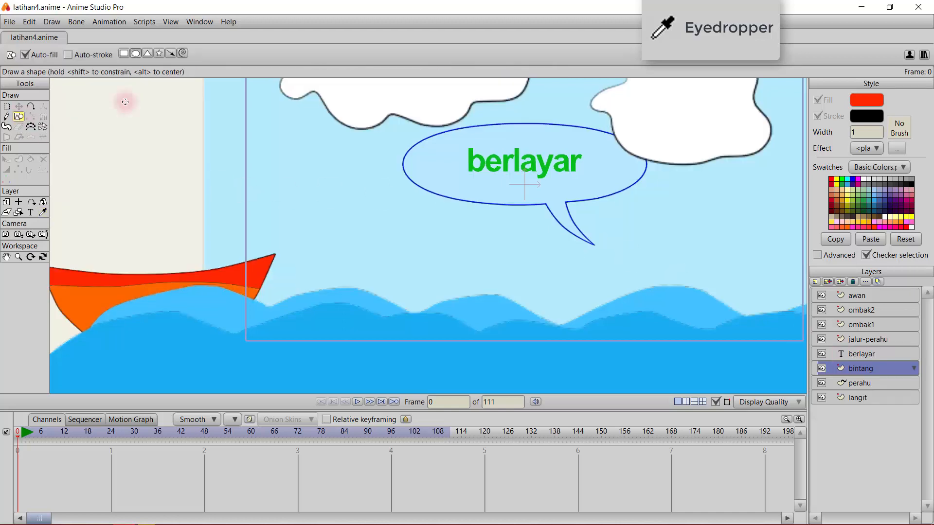
left_click(159, 53)
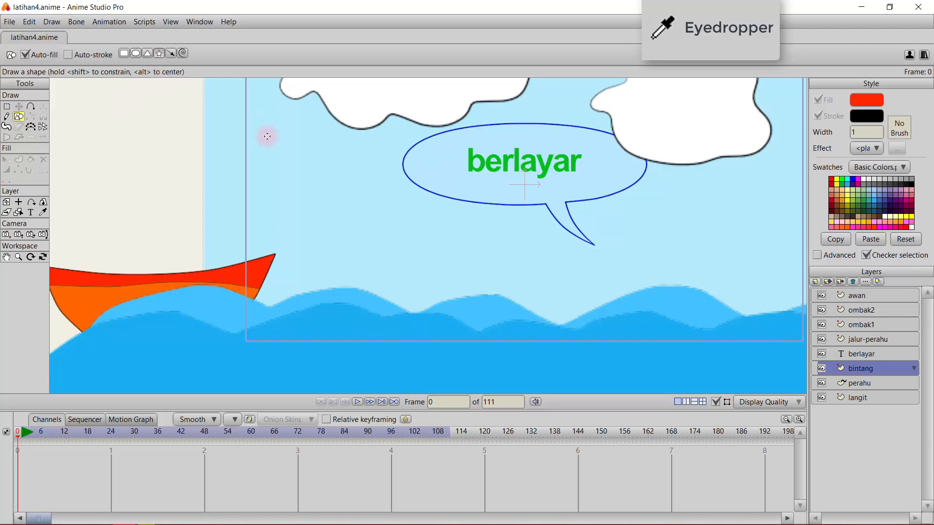
left_click_drag(302, 167, 352, 230)
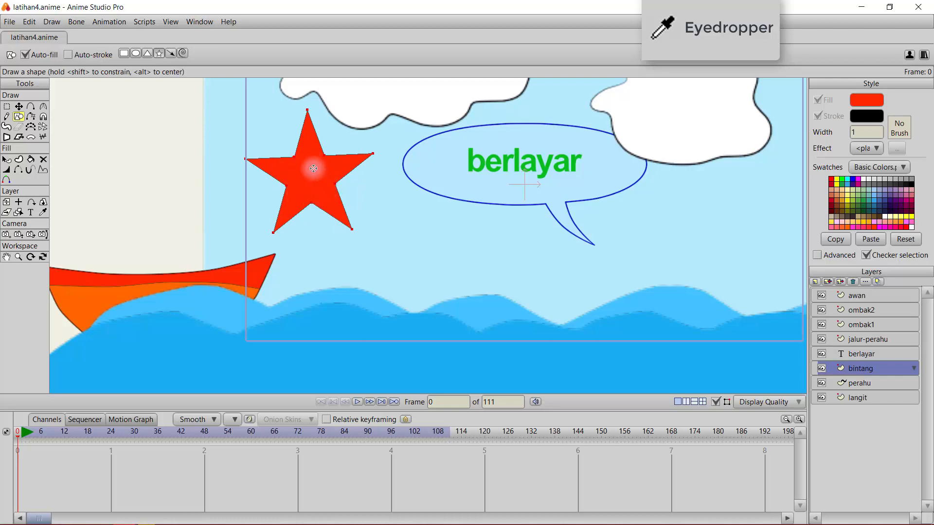